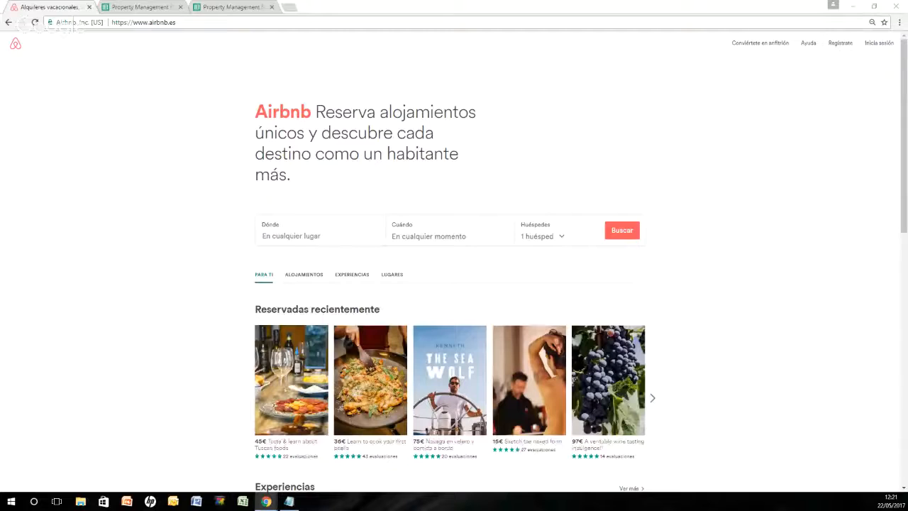
pyautogui.click(148, 6)
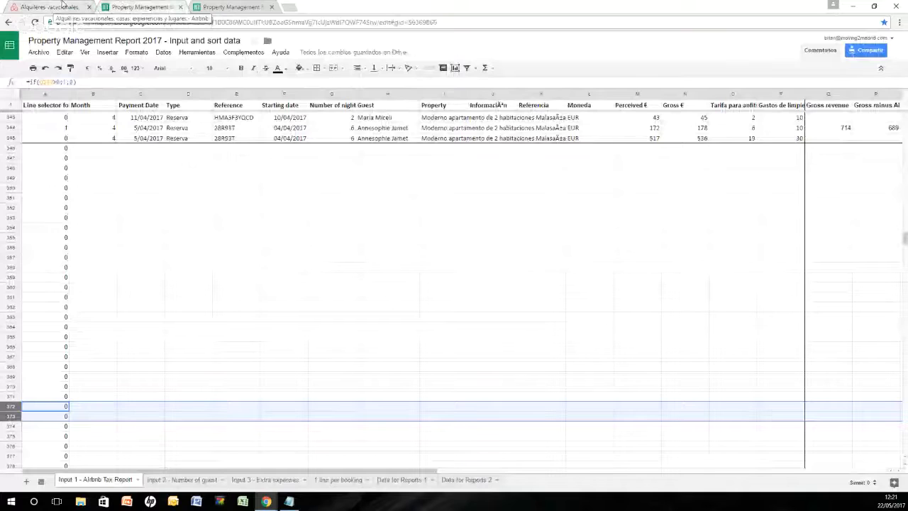
pyautogui.click(63, 6)
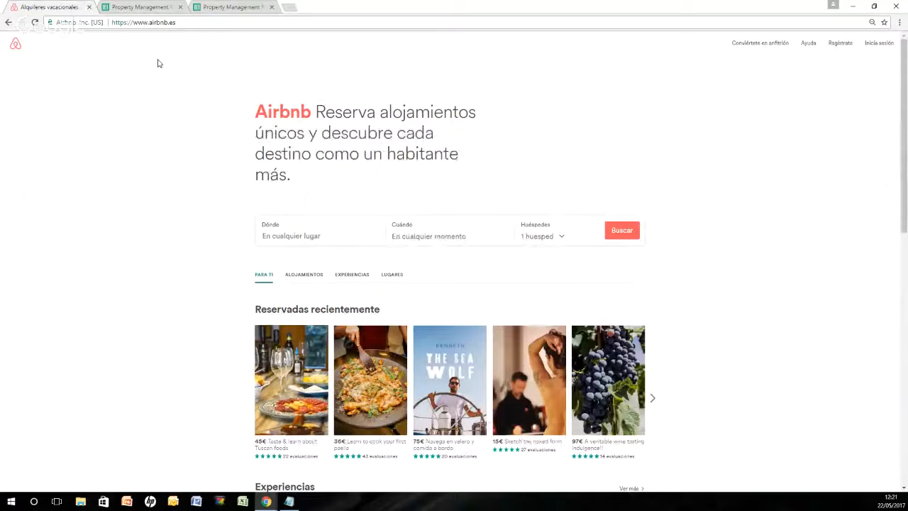
# Step: Sign in to Airbnb with the host account's e-mail address and password
pyautogui.click(879, 43)
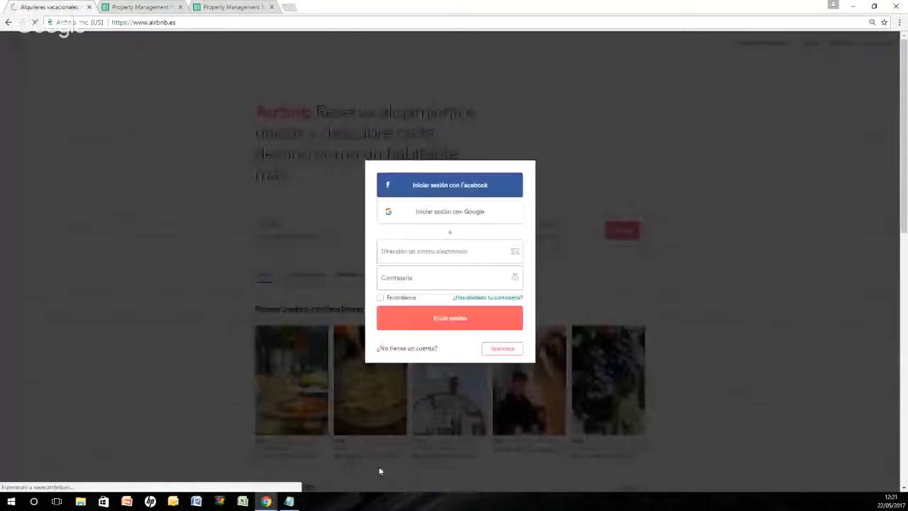
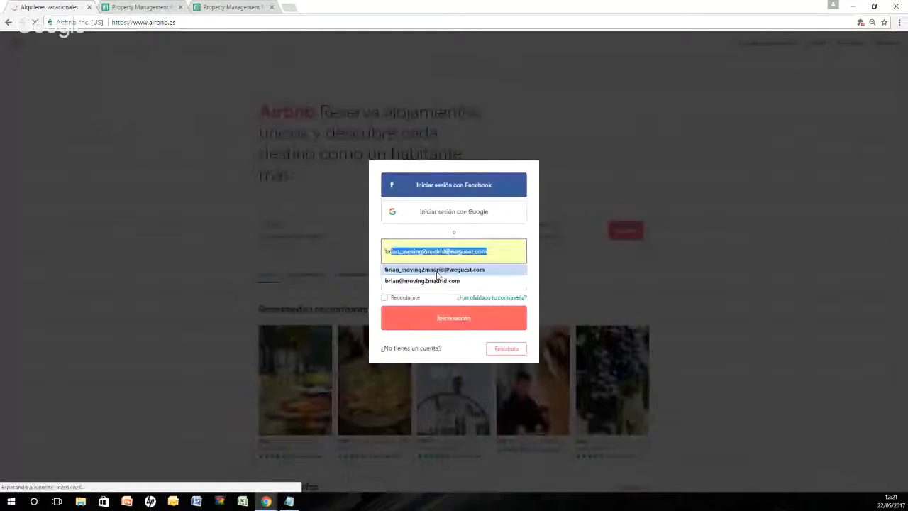
pyautogui.click(436, 273)
pyautogui.click(429, 287)
pyautogui.hotkey('ctrl', 'v')
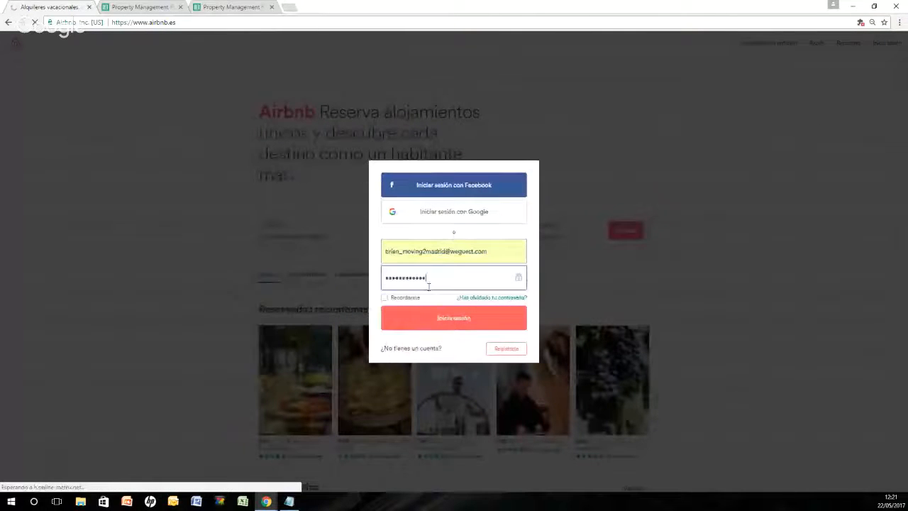
pyautogui.press('Return')
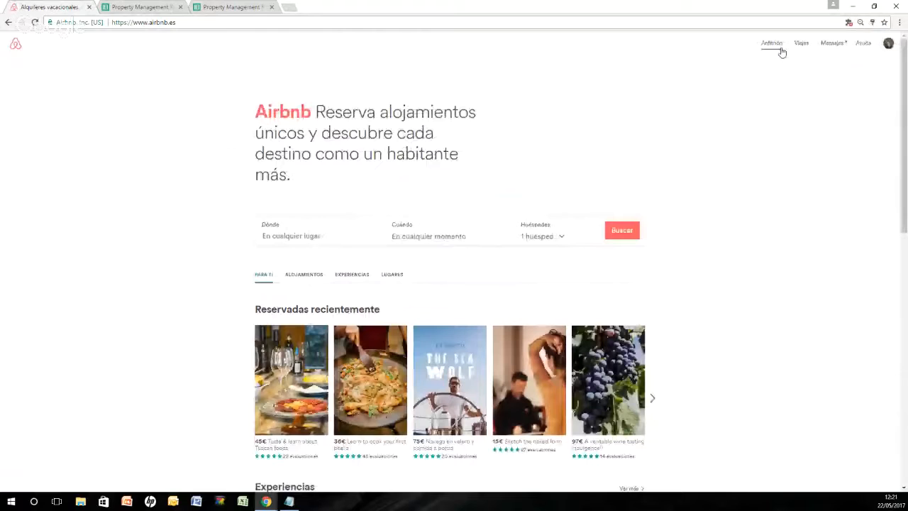
# Step: Show the gross earnings (Ingresos brutos) in the host's transaction history, filtered to April 2017 only
pyautogui.moveTo(779, 48)
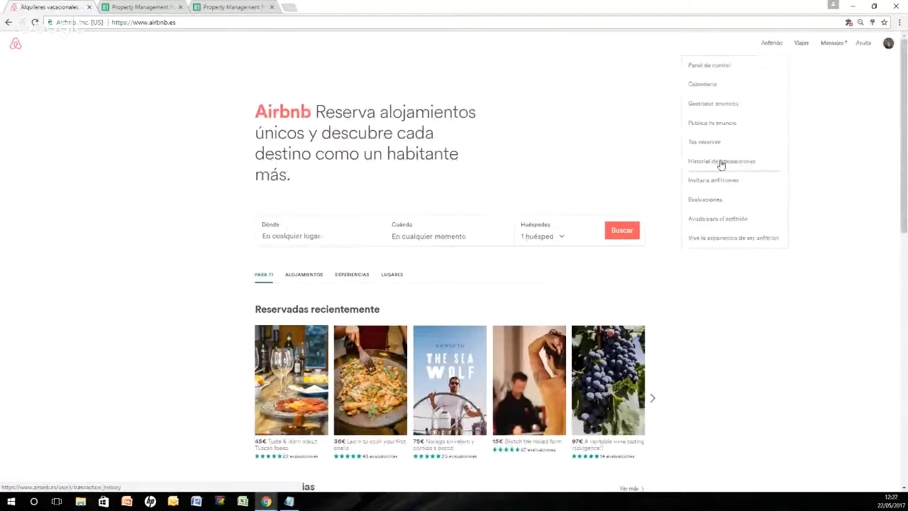
pyautogui.click(749, 207)
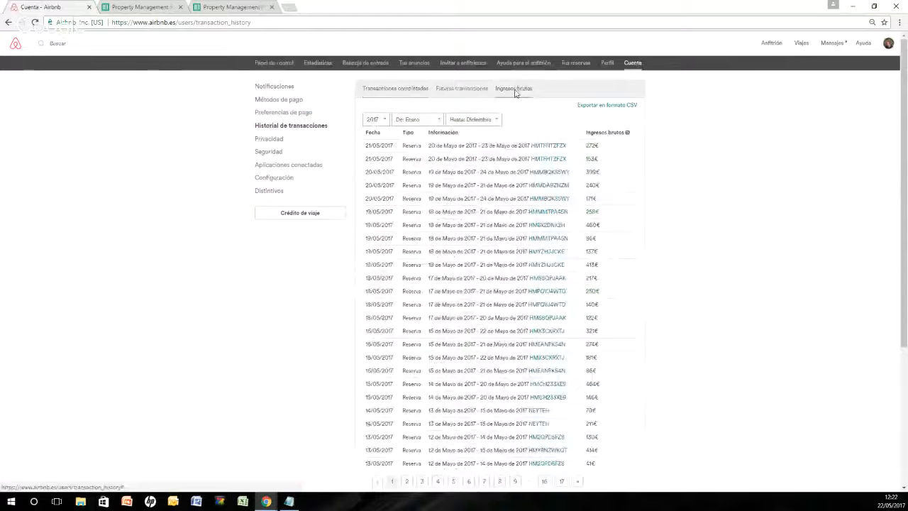
pyautogui.click(419, 120)
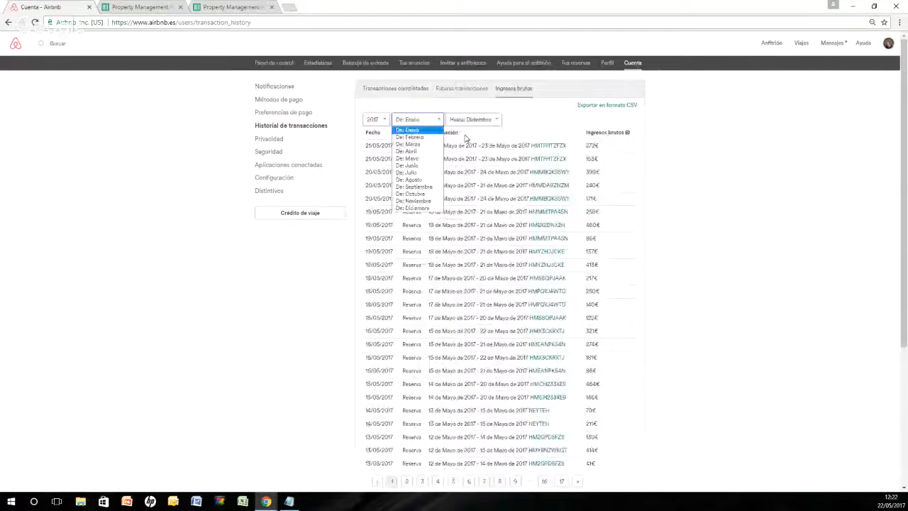
pyautogui.click(406, 151)
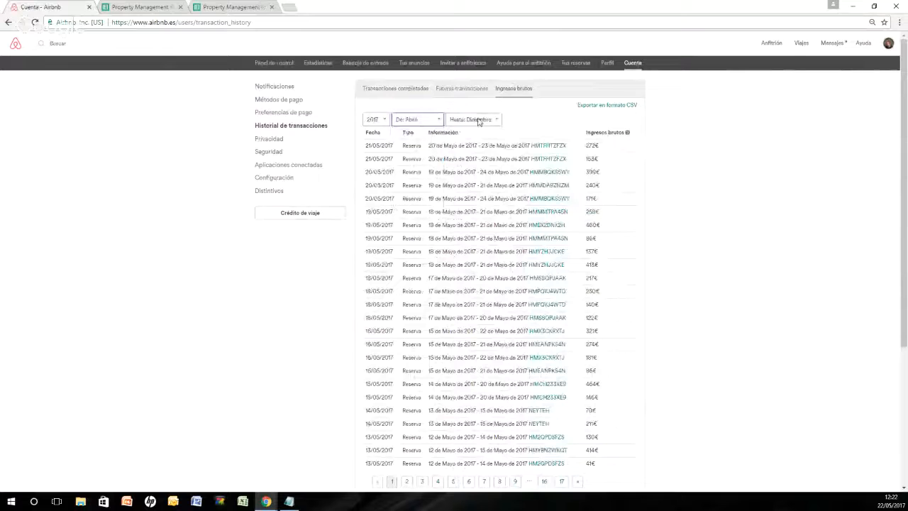
pyautogui.click(473, 119)
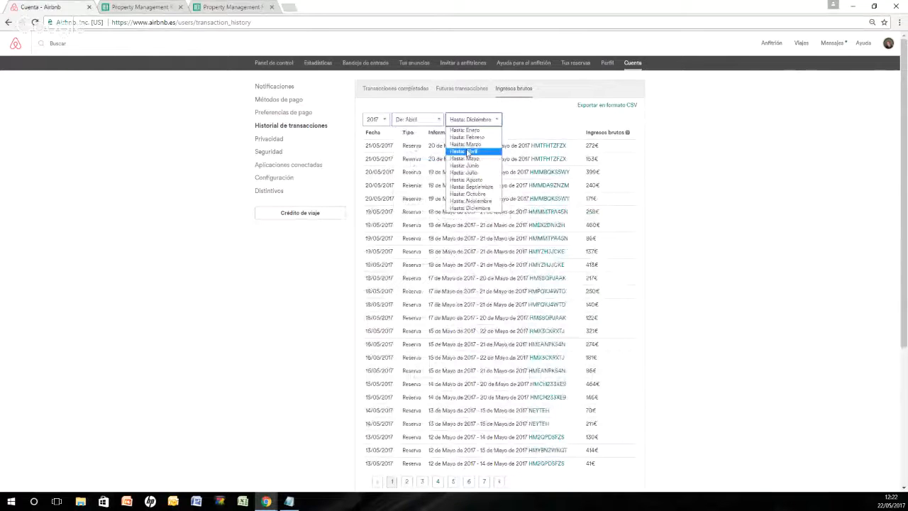
pyautogui.click(467, 152)
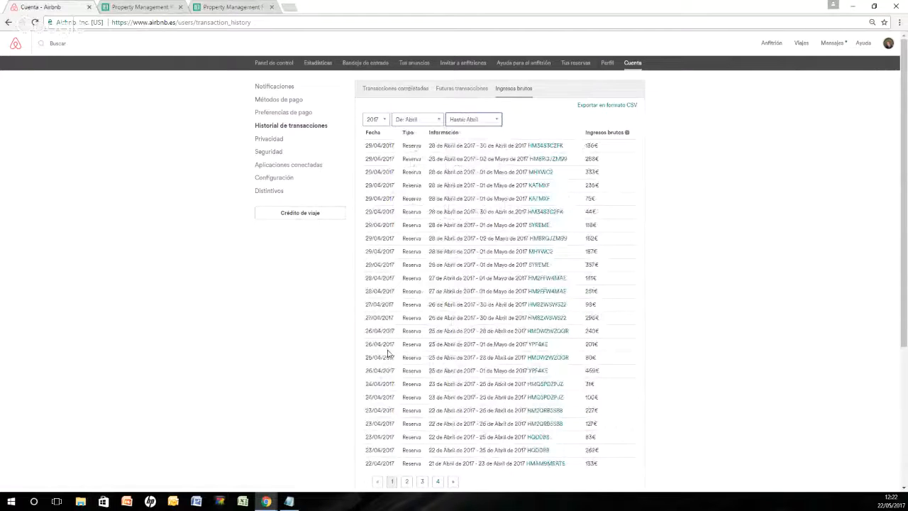
# Step: Export the filtered April gross earnings as a CSV file and open the downloaded file in Excel
pyautogui.scroll(-3, 388, 353)
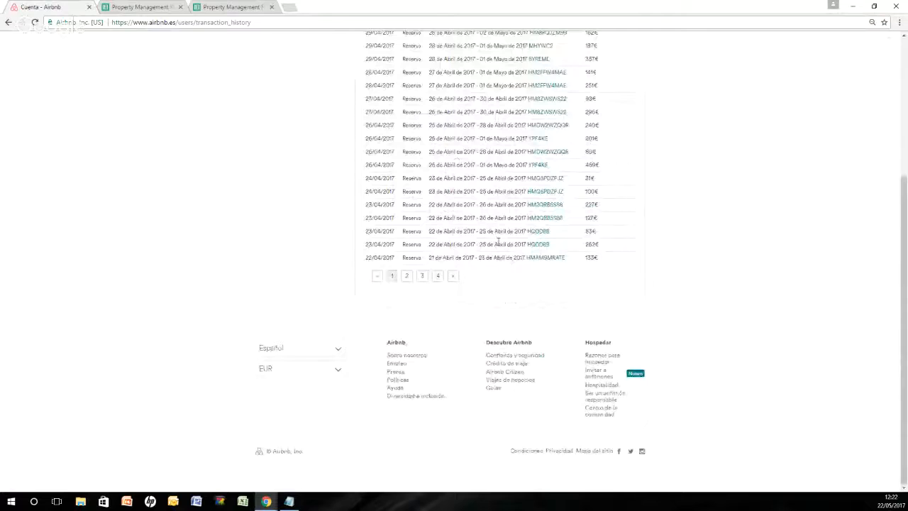
pyautogui.scroll(3, 498, 243)
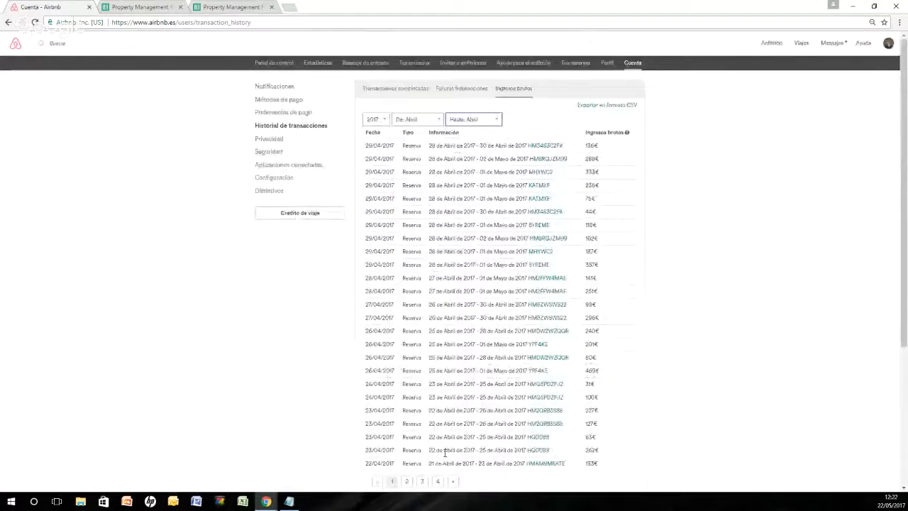
pyautogui.click(635, 106)
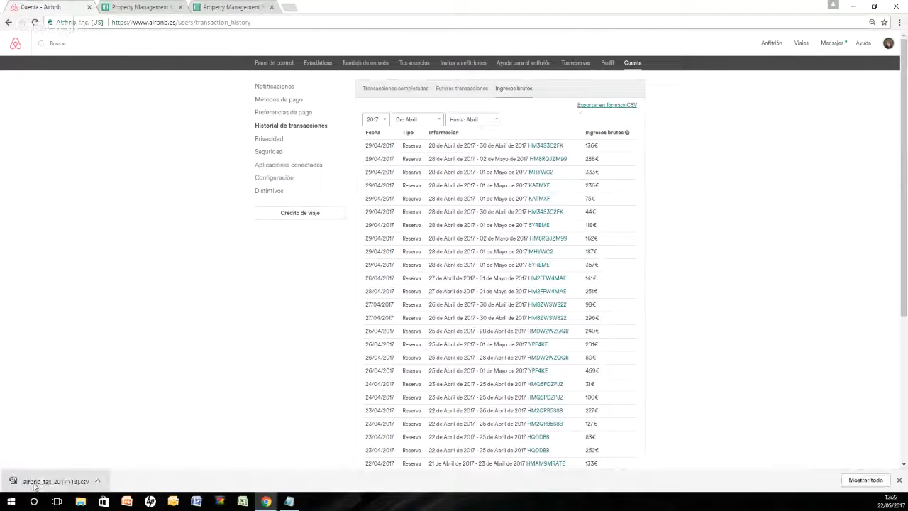
pyautogui.moveTo(22, 484); pyautogui.dragTo(34, 486)
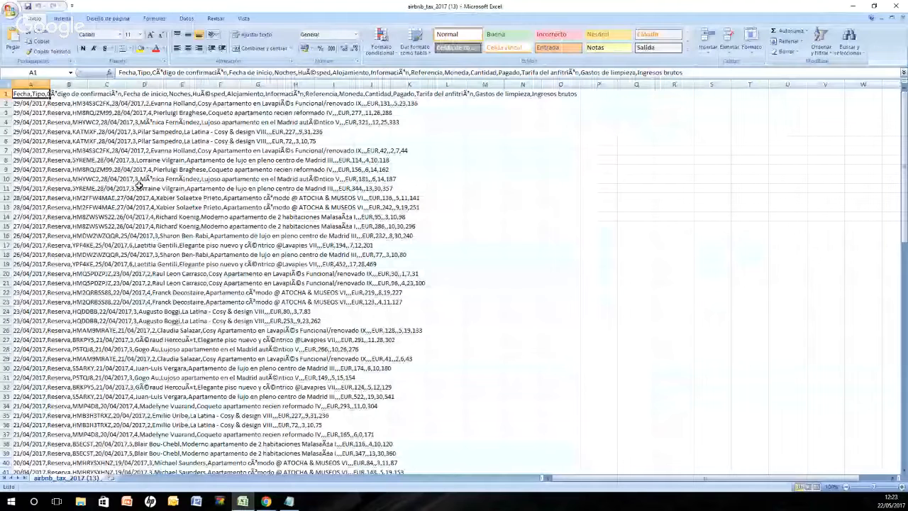
pyautogui.click(25, 80)
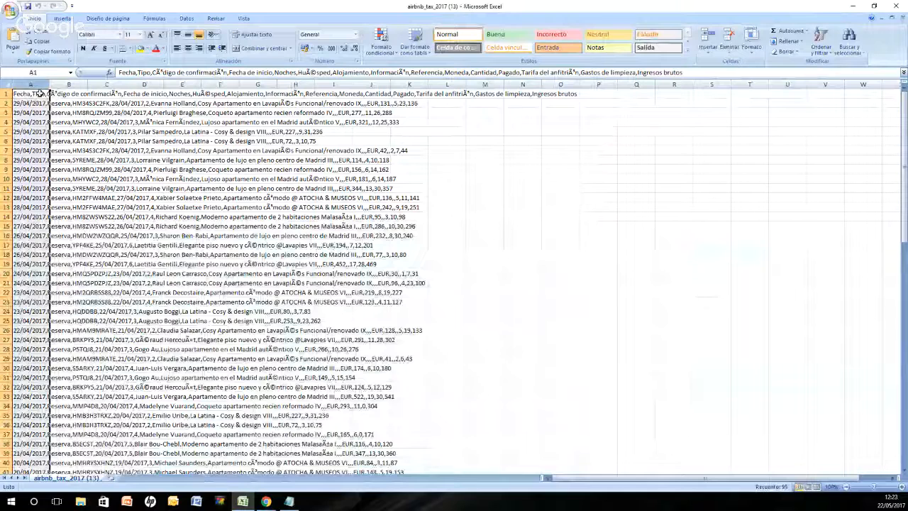
pyautogui.click(63, 159)
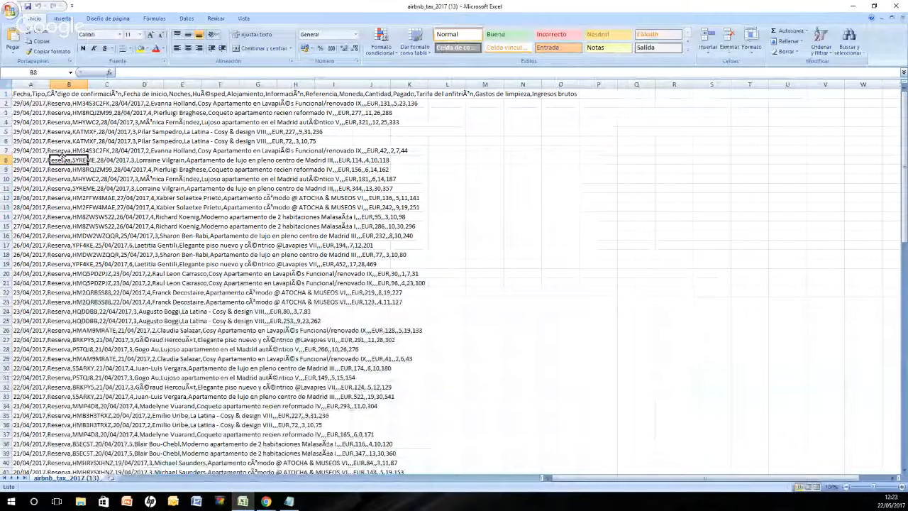
pyautogui.click(41, 111)
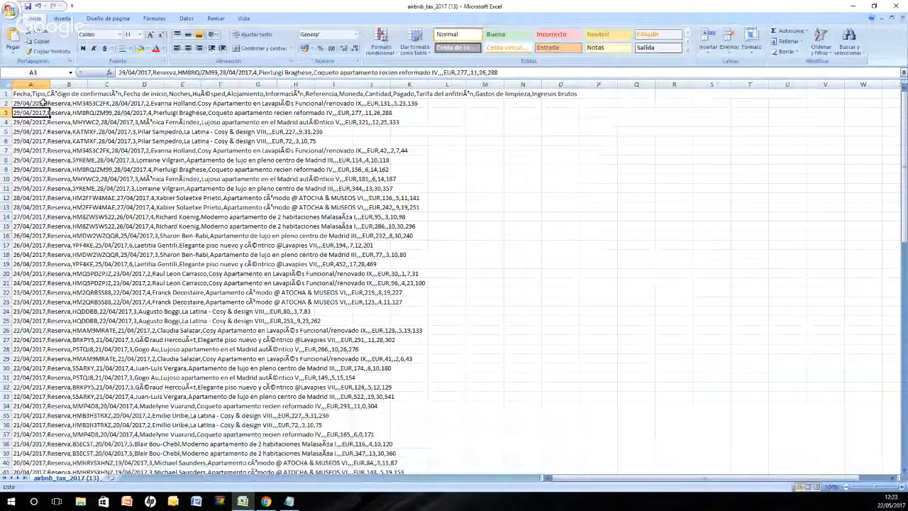
# Step: Split the data in column A into separate columns with Text to Columns, delimited with comma (Coma) added as a separator
pyautogui.click(32, 84)
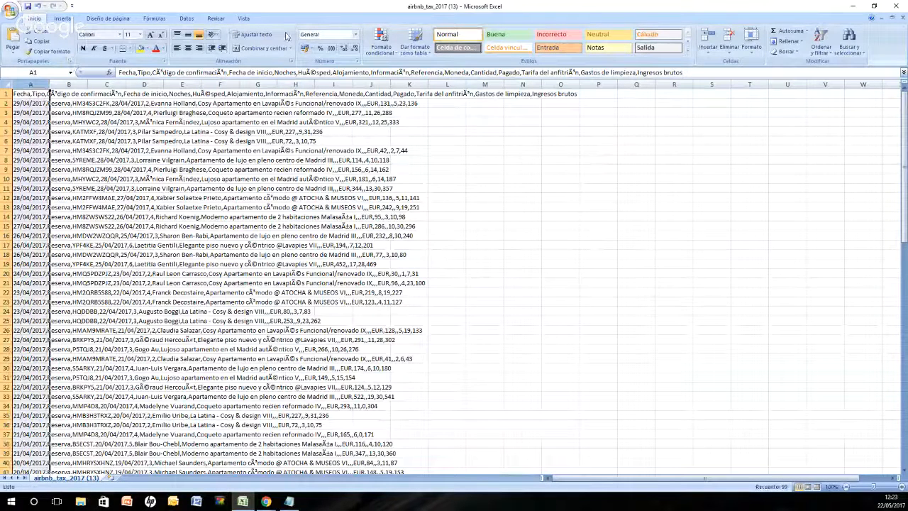
pyautogui.click(187, 18)
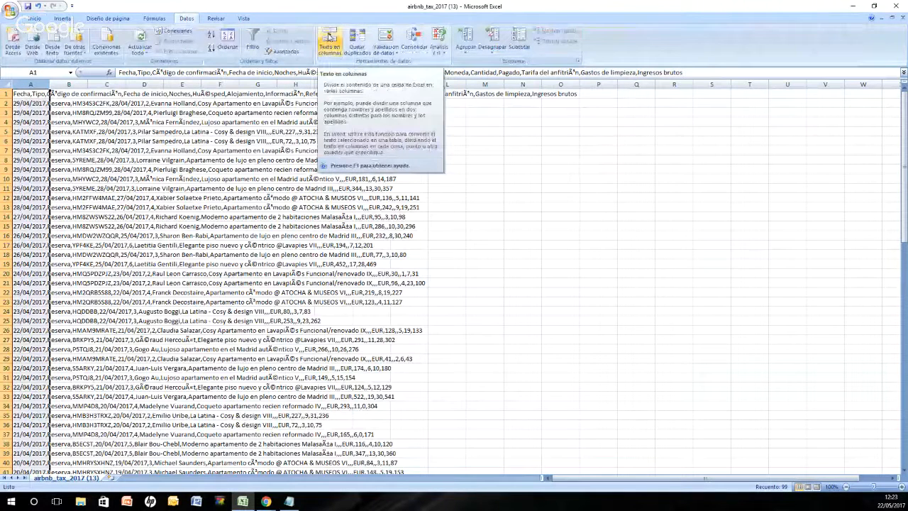
pyautogui.click(329, 37)
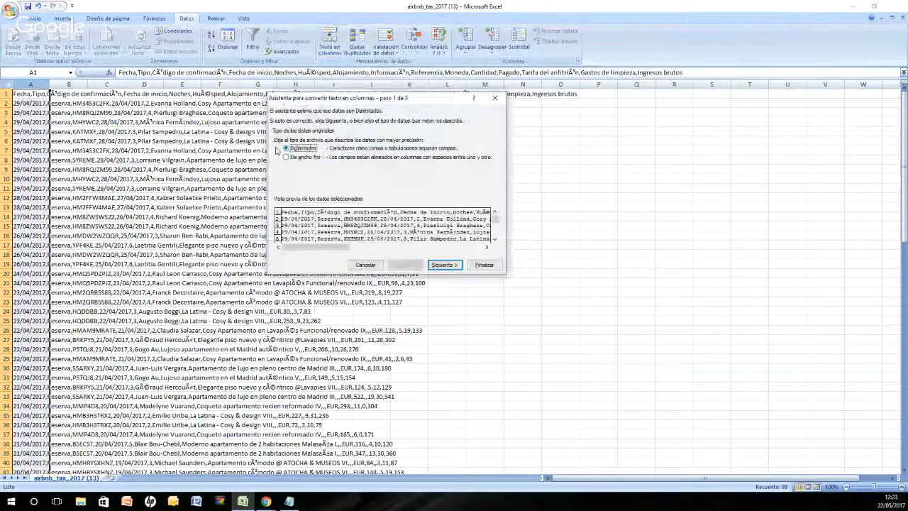
pyautogui.click(456, 265)
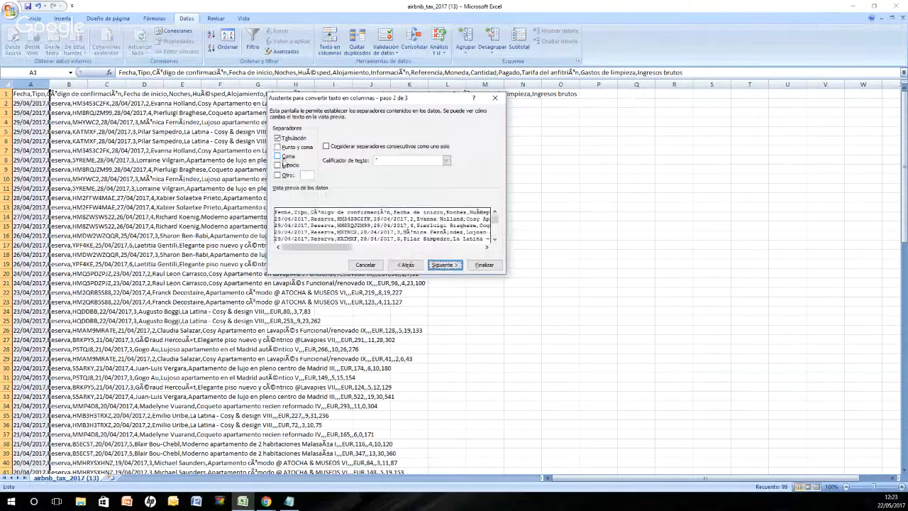
pyautogui.click(281, 156)
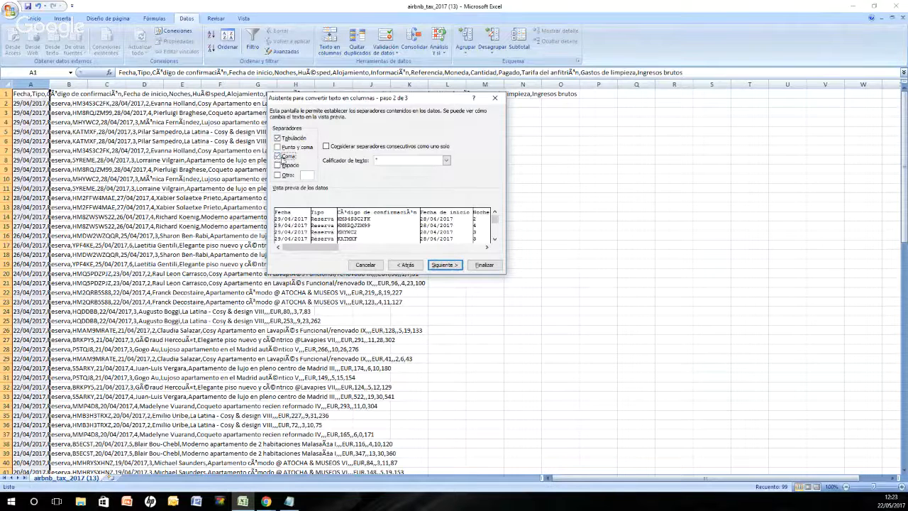
pyautogui.click(277, 156)
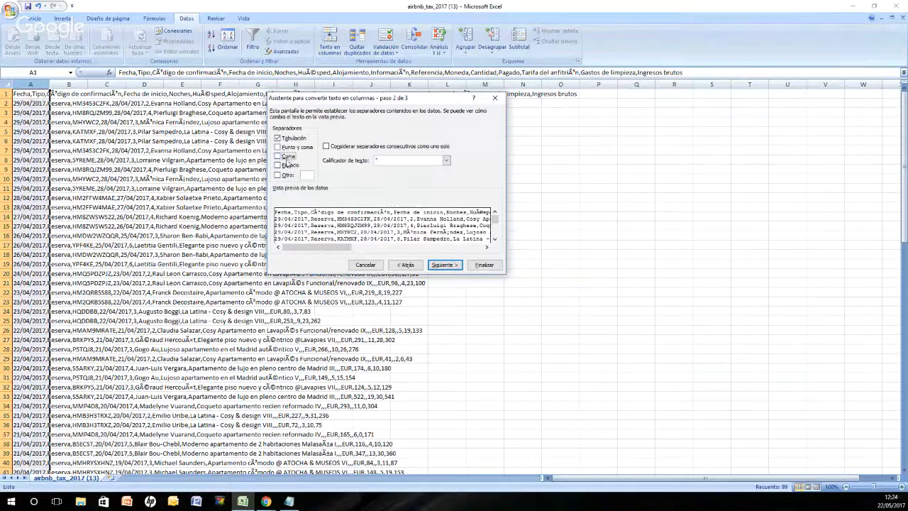
pyautogui.click(286, 158)
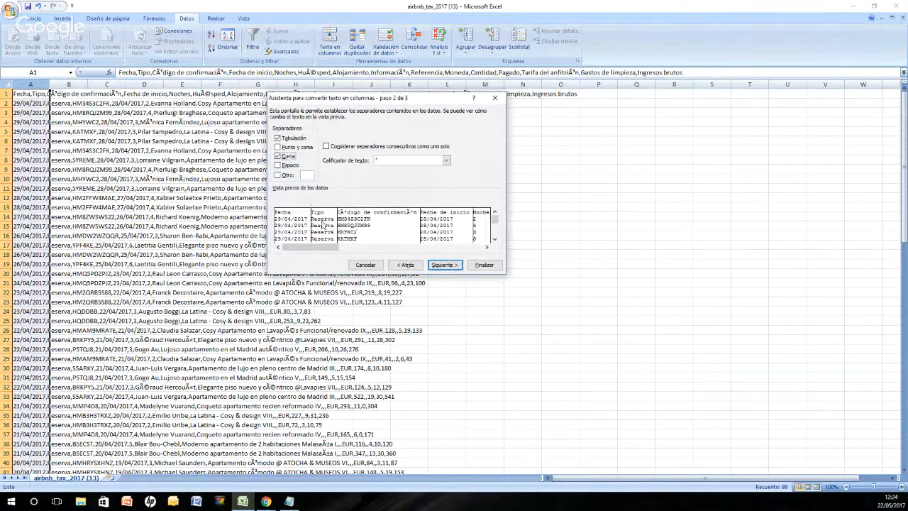
pyautogui.click(483, 269)
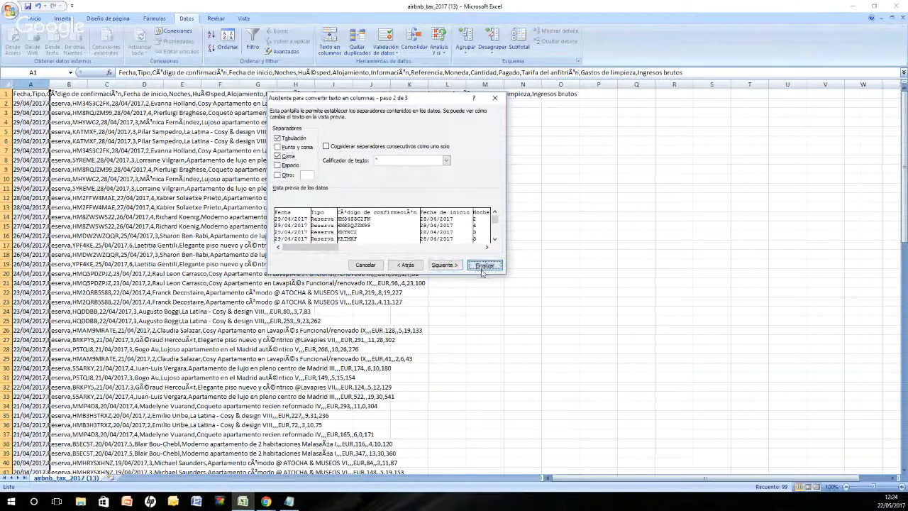
pyautogui.click(482, 270)
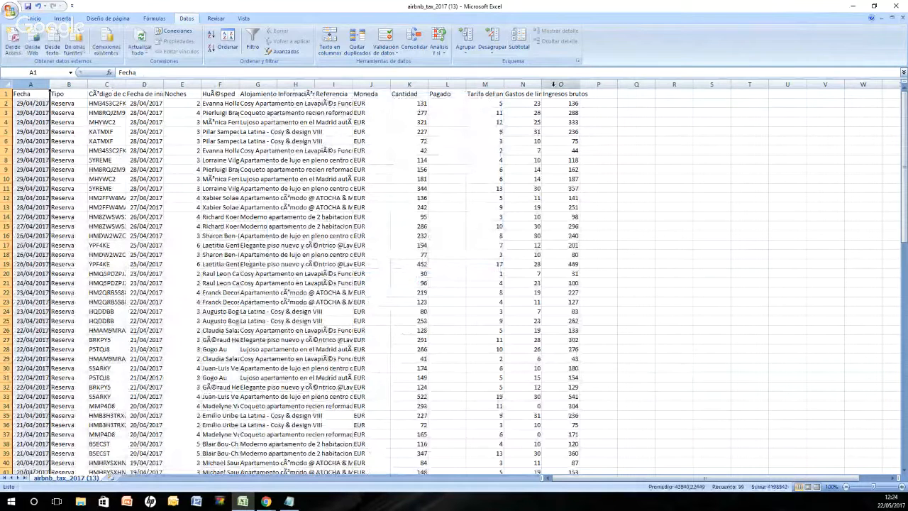
# Step: Move the whole Ingresos brutos column from column O into column L, replacing the Pagado column
pyautogui.moveTo(561, 104); pyautogui.dragTo(561, 434)
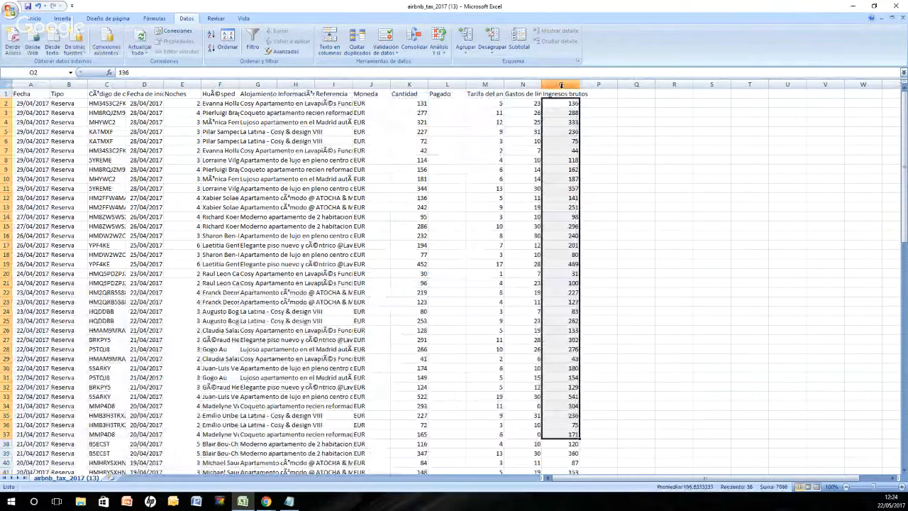
pyautogui.click(561, 85)
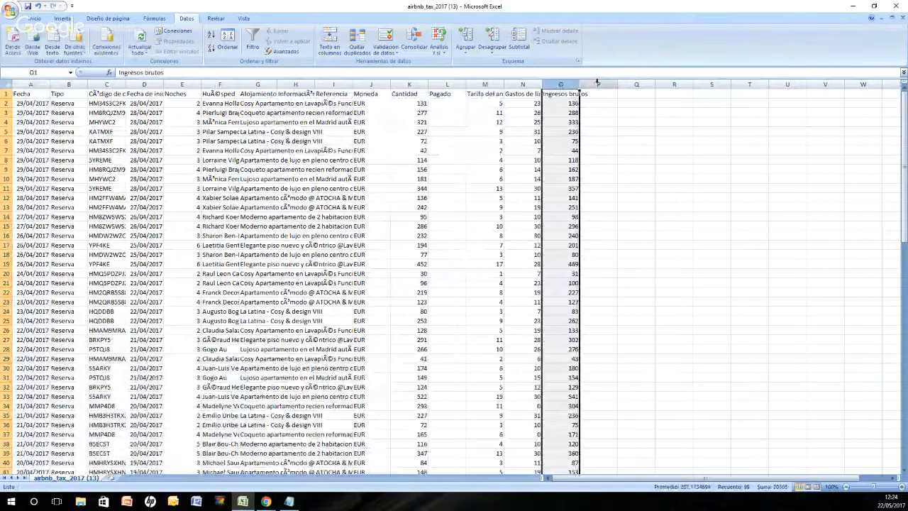
pyautogui.hotkey('ctrl', 'c')
pyautogui.click(459, 90)
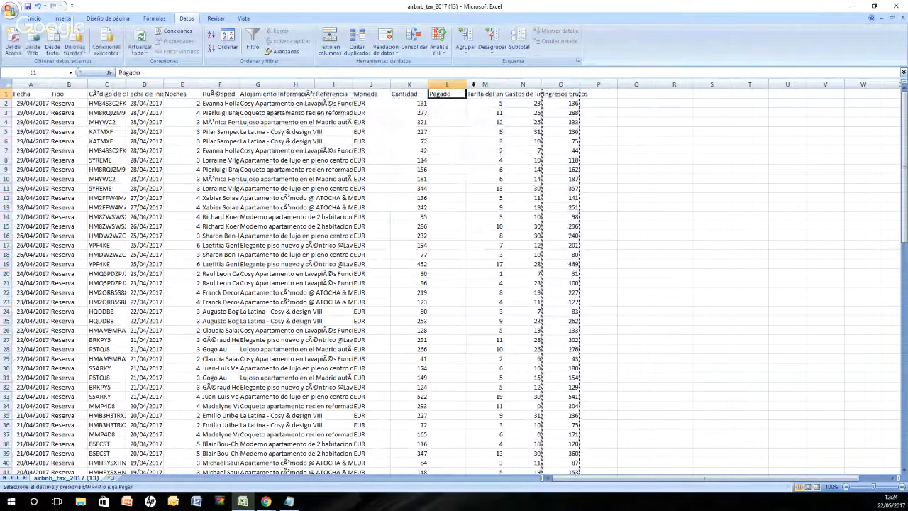
pyautogui.hotkey('ctrl', 'v')
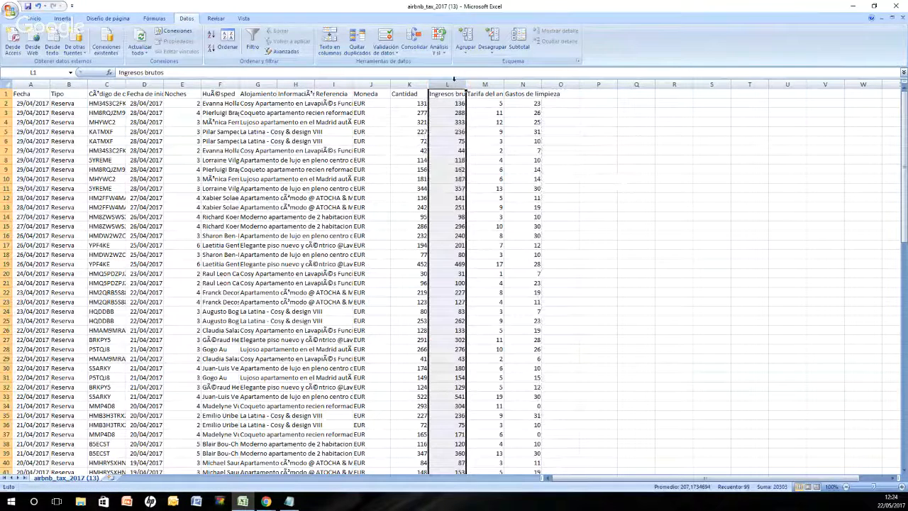
# Step: Sort the table by the Alojamiento column from A to Z, expanding the selection to the adjacent data
pyautogui.click(258, 84)
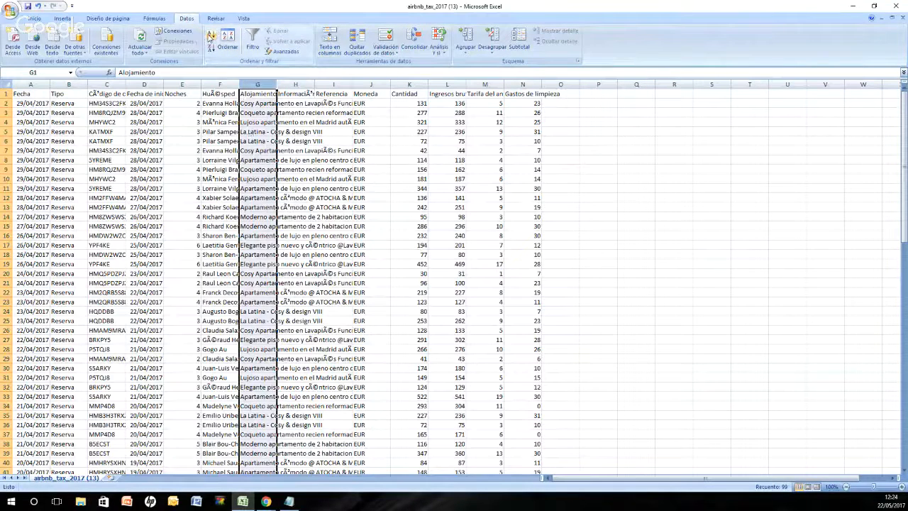
pyautogui.click(210, 37)
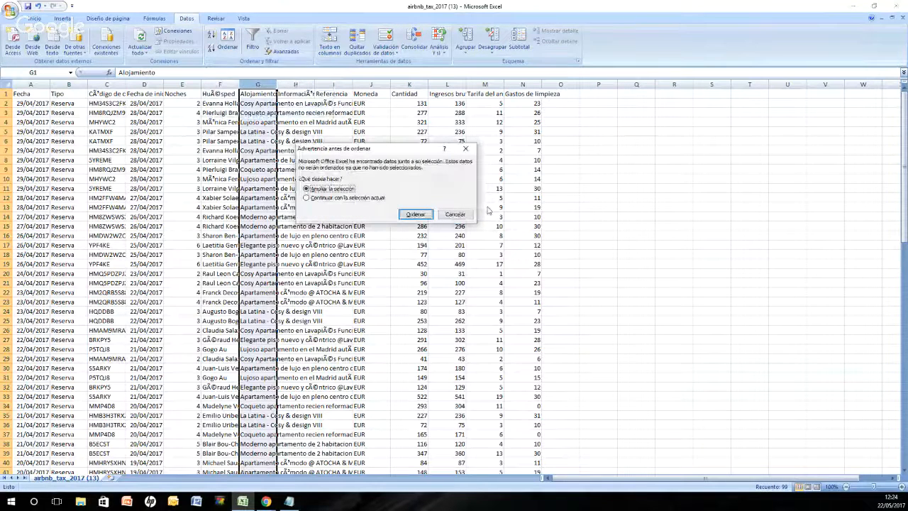
pyautogui.click(415, 215)
pyautogui.press('Down')
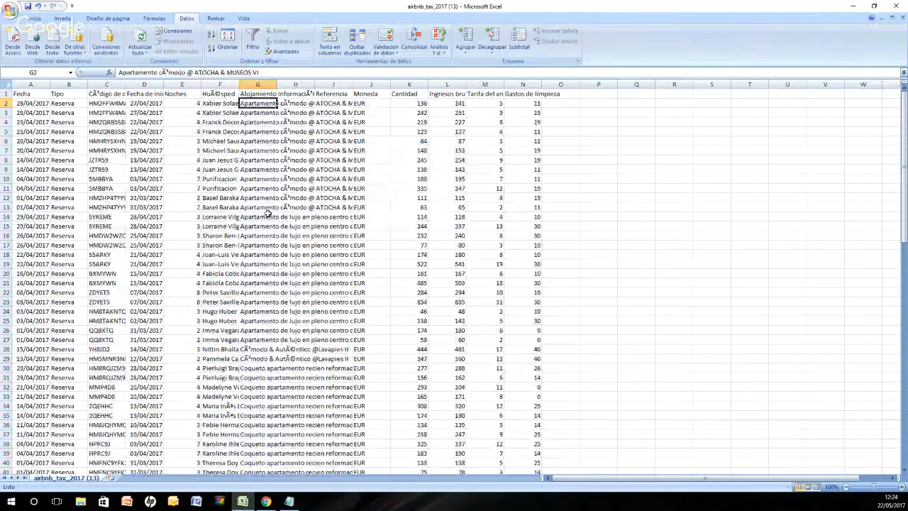
# Step: Copy all sorted booking rows from row 2 down to row 99, columns A to N, leaving out the header row
pyautogui.click(28, 95)
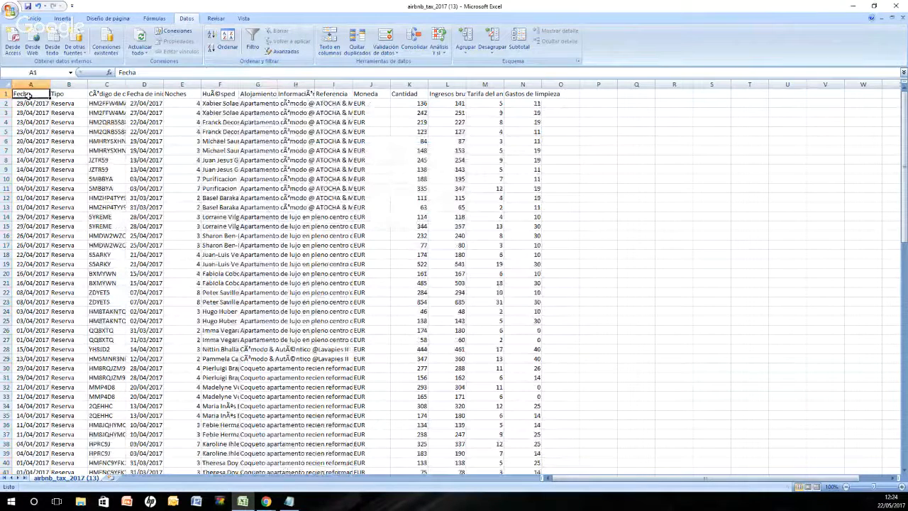
pyautogui.moveTo(28, 95); pyautogui.dragTo(543, 468)
pyautogui.hotkey('ctrl', 'c')
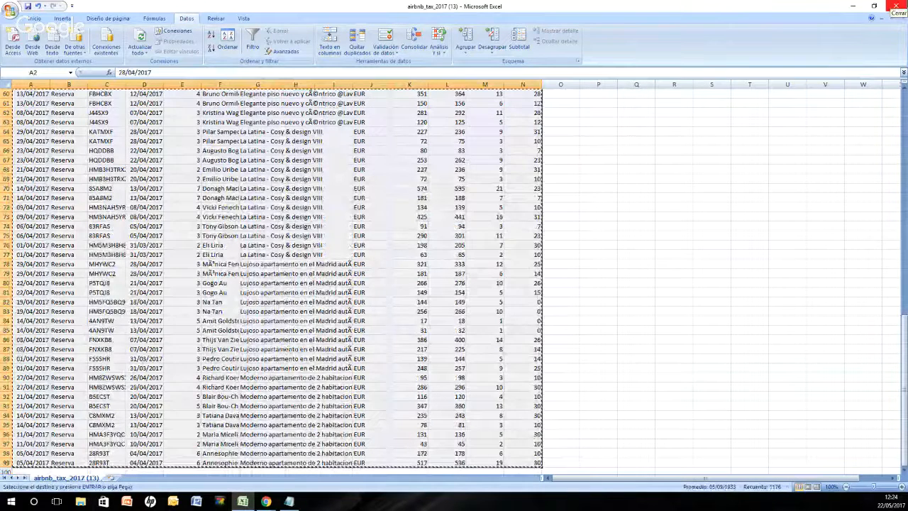
# Step: Switch to the Property Management Report 2017 spreadsheet and paste the bookings into Input 1 - Airbnb Tax Report, starting at Payment Date in row 346
pyautogui.click(846, 5)
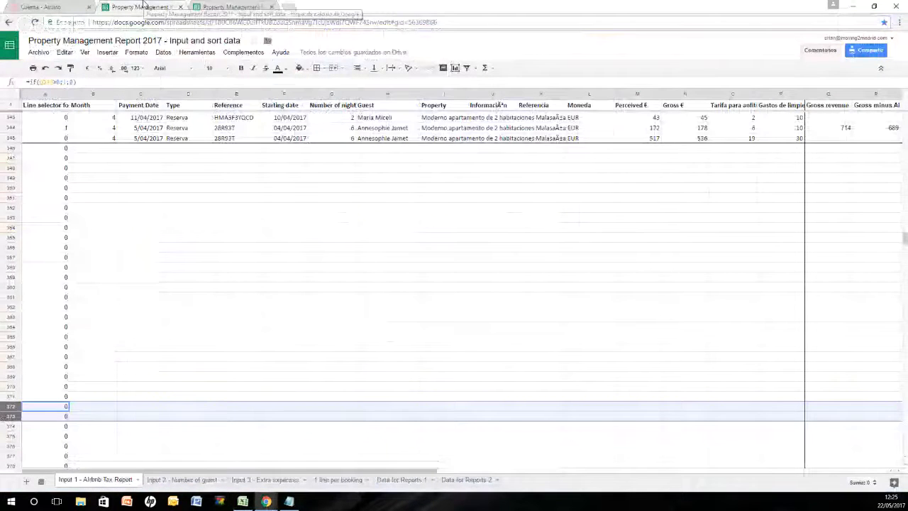
pyautogui.scroll(15, 171, 242)
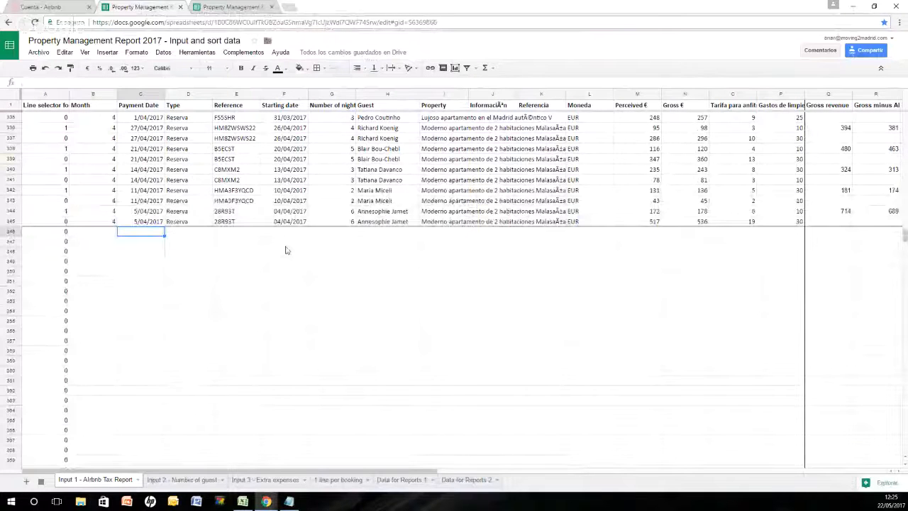
pyautogui.hotkey('ctrl', 'v')
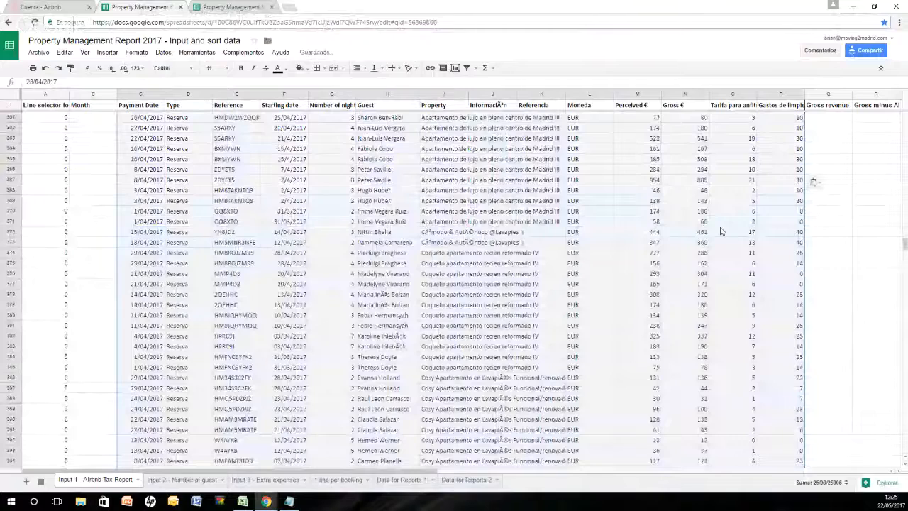
pyautogui.scroll(-2, 358, 246)
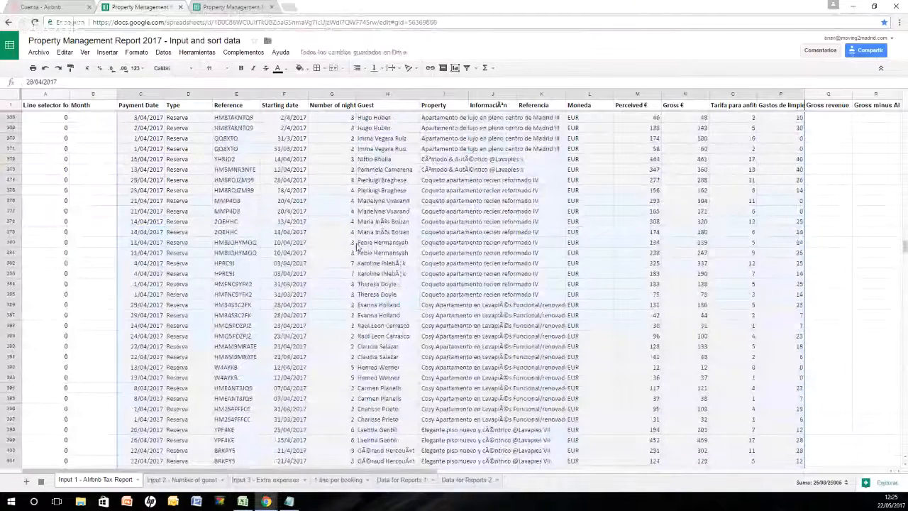
# Step: Add a top border across the whole of row 346 to separate the newly pasted bookings from the earlier ones
pyautogui.scroll(8, 359, 246)
pyautogui.click(171, 249)
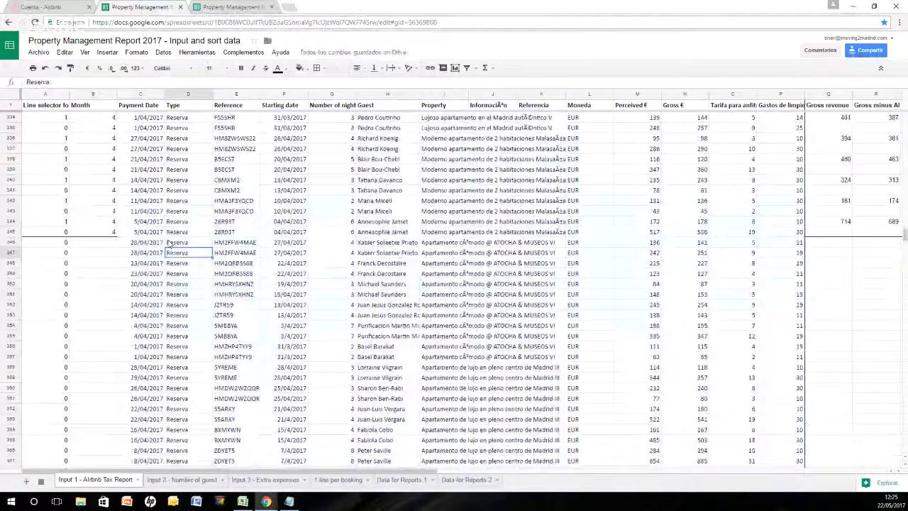
pyautogui.click(11, 243)
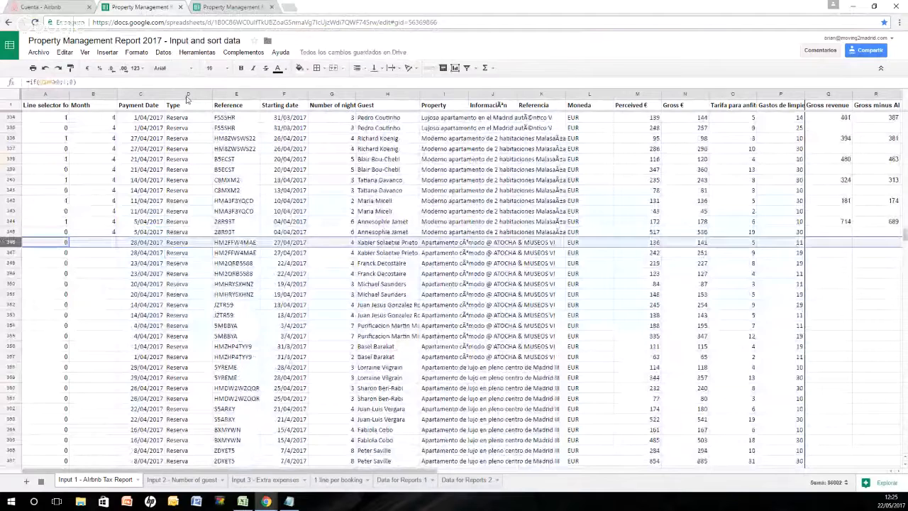
pyautogui.click(316, 67)
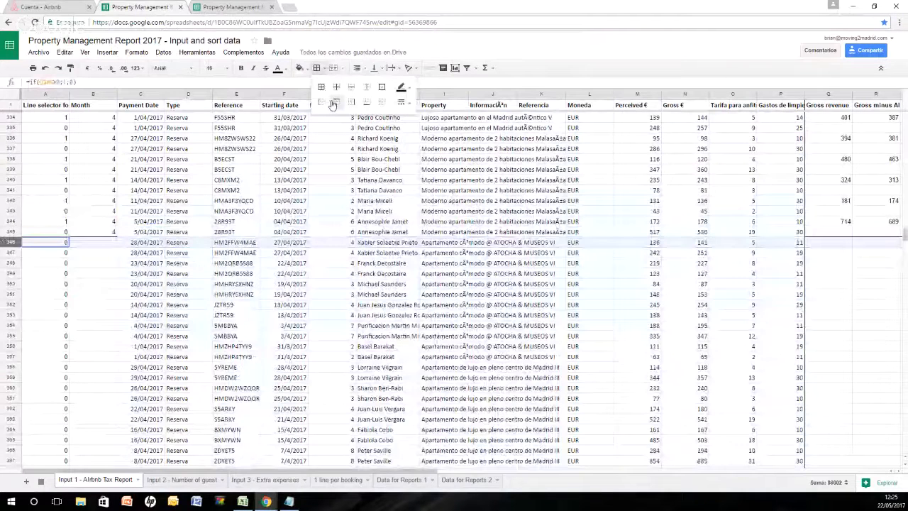
pyautogui.click(333, 103)
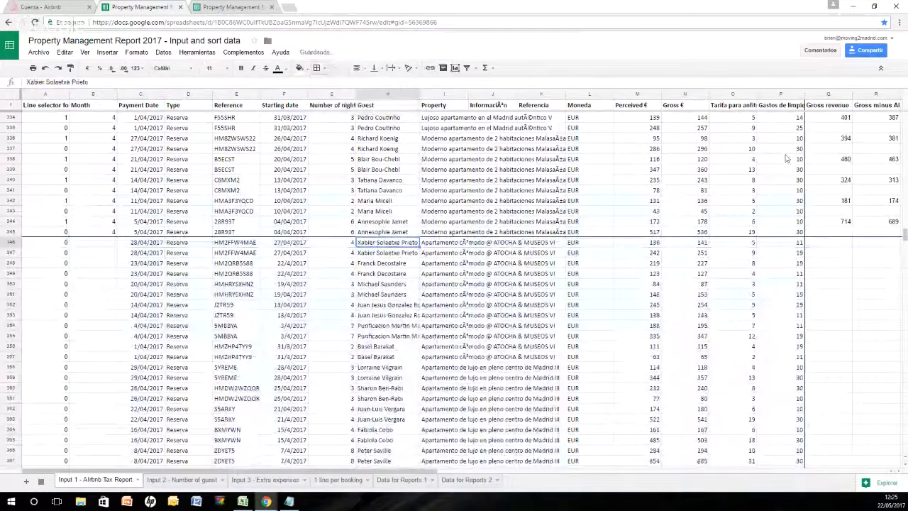
# Step: Examine the first pasted booking's two lines in rows 346 and 347, comparing its Perceived € and Gross € amounts
pyautogui.press('Down')
pyautogui.press('Left')
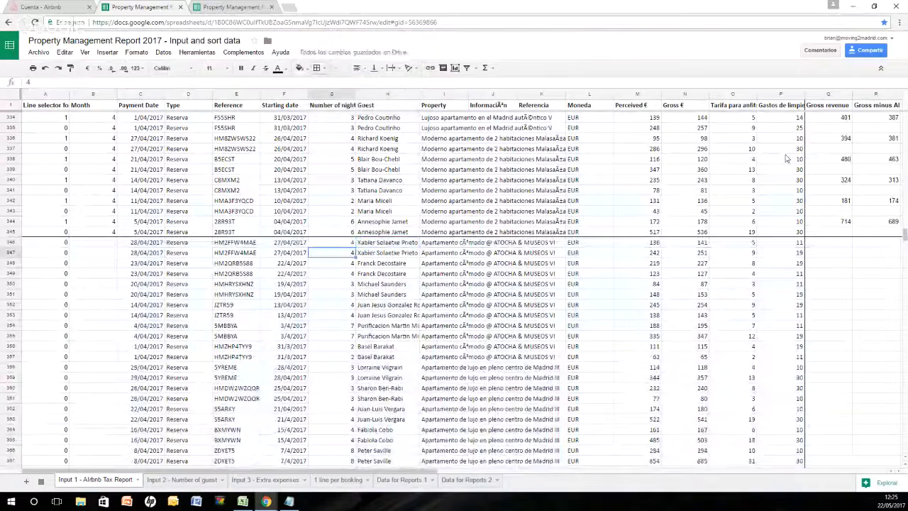
pyautogui.press('Right')
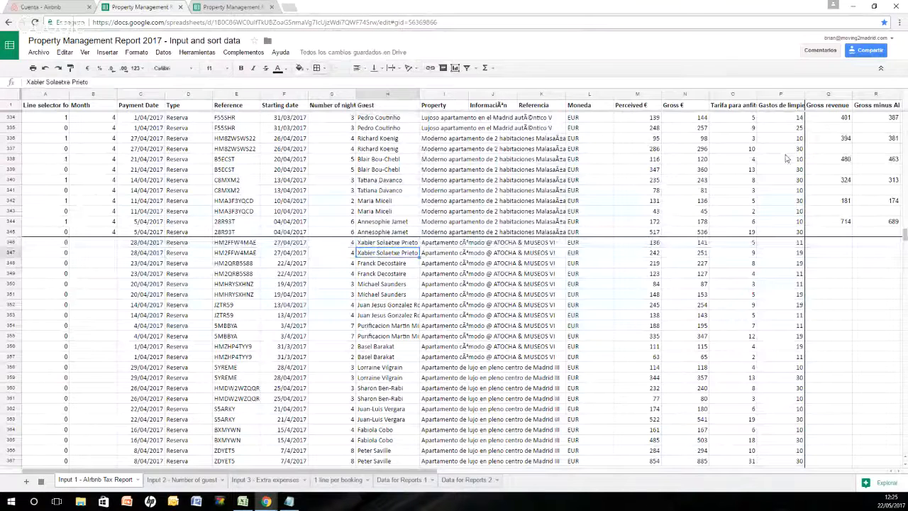
pyautogui.press('Right')
pyautogui.press('Right')
pyautogui.press('Right')
pyautogui.press('Right')
pyautogui.press('Right')
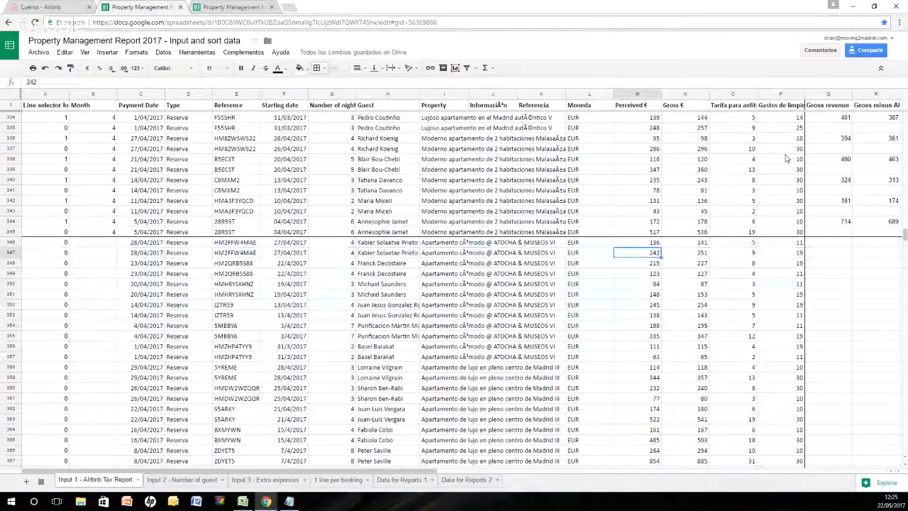
pyautogui.press('Up')
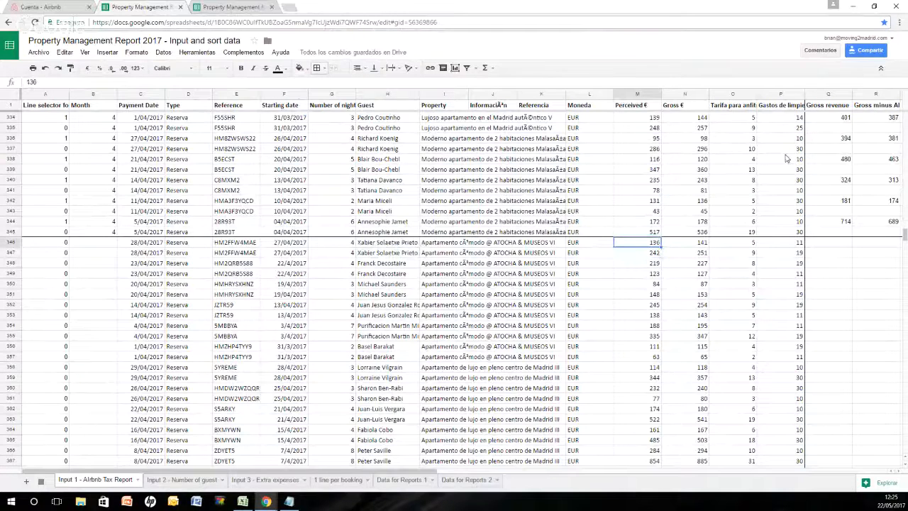
pyautogui.press('Down')
pyautogui.press('Left')
pyautogui.press('Up')
pyautogui.press('Right')
pyautogui.press('Right')
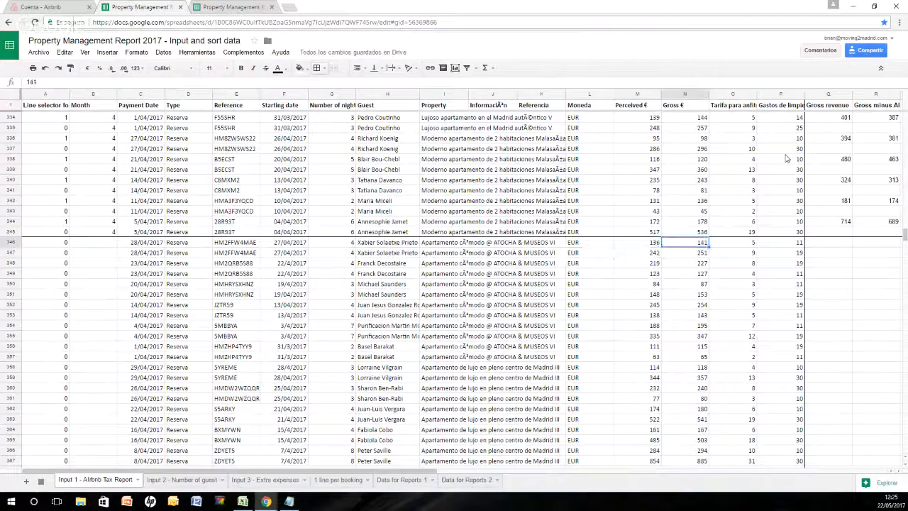
pyautogui.press('Left')
pyautogui.press('Right')
pyautogui.press('Left')
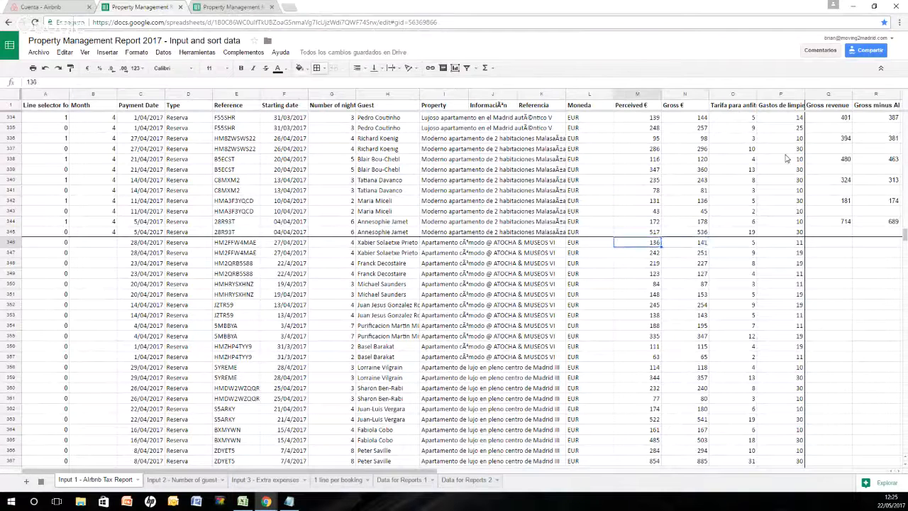
pyautogui.press('Right')
pyautogui.press('Left')
pyautogui.press('Right')
pyautogui.press('Left')
pyautogui.press('Right')
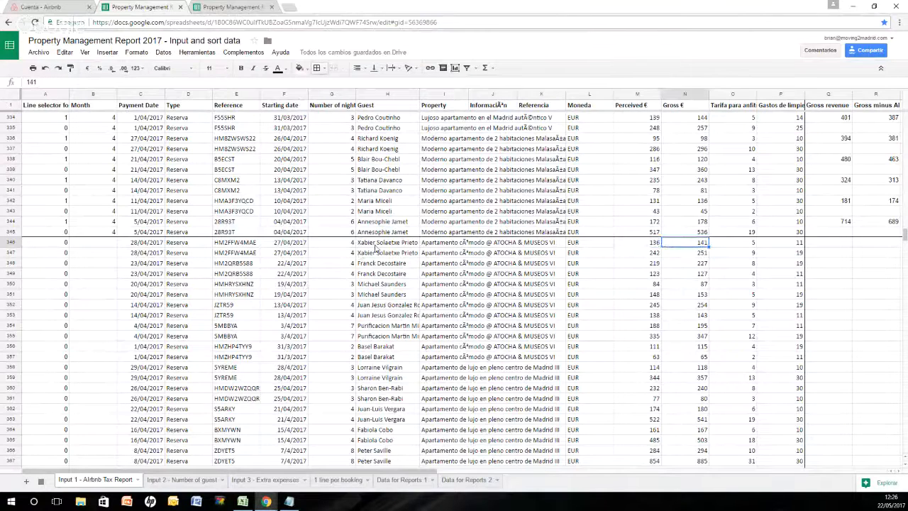
# Step: Go through the Guest column from row 346 down to row 371, checking how many lines each booking takes
pyautogui.click(403, 245)
pyautogui.press('Down')
pyautogui.press('Down')
pyautogui.press('Down')
pyautogui.press('Down')
pyautogui.press('Down')
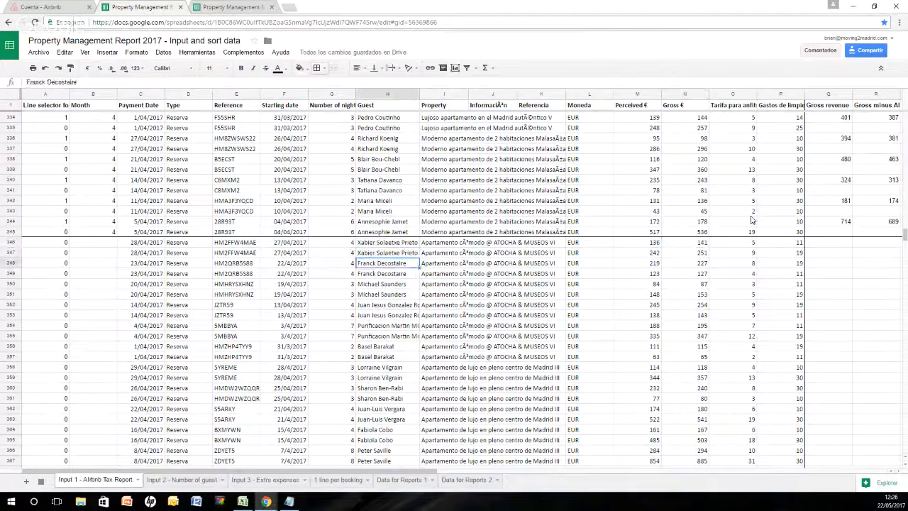
pyautogui.press('Down')
pyautogui.press('Down')
pyautogui.press('Down')
pyautogui.press('Down')
pyautogui.press('Down')
pyautogui.press('Down')
pyautogui.press('Down')
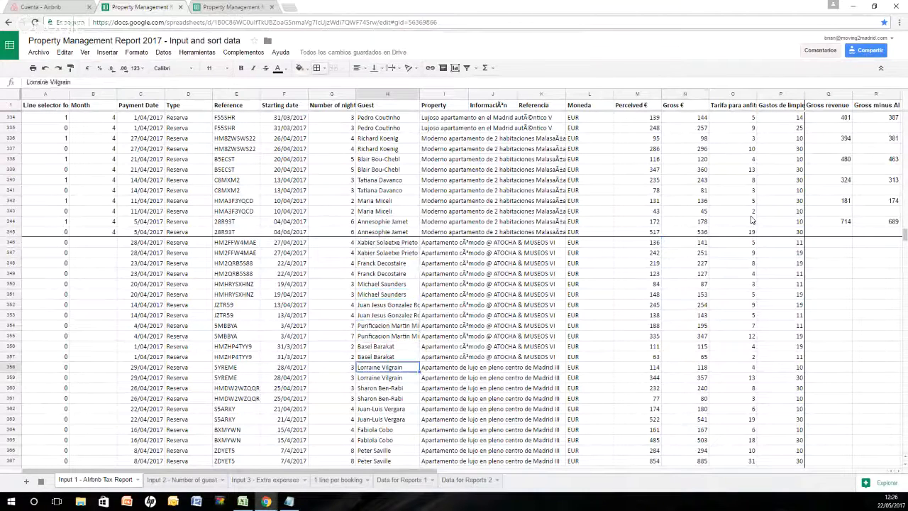
pyautogui.press('Down')
pyautogui.press('Down')
pyautogui.press('Down')
pyautogui.press('Down')
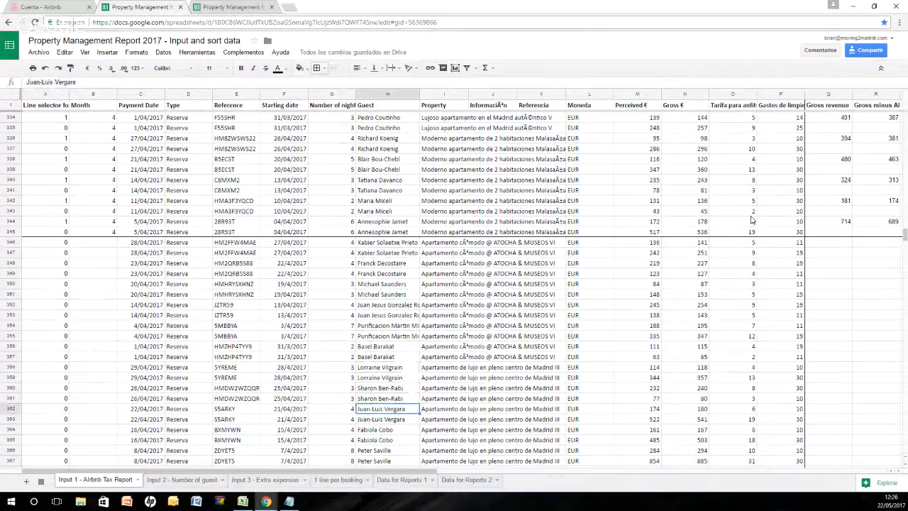
pyautogui.press('Down')
pyautogui.press('Down')
pyautogui.press('Down')
pyautogui.press('Down')
pyautogui.press('Down')
pyautogui.press('Up')
pyautogui.press('Down')
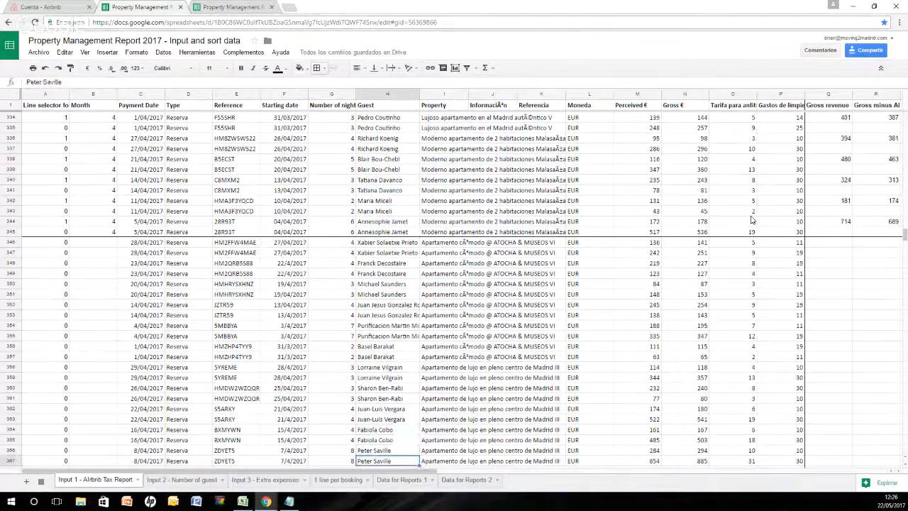
pyautogui.press('Down')
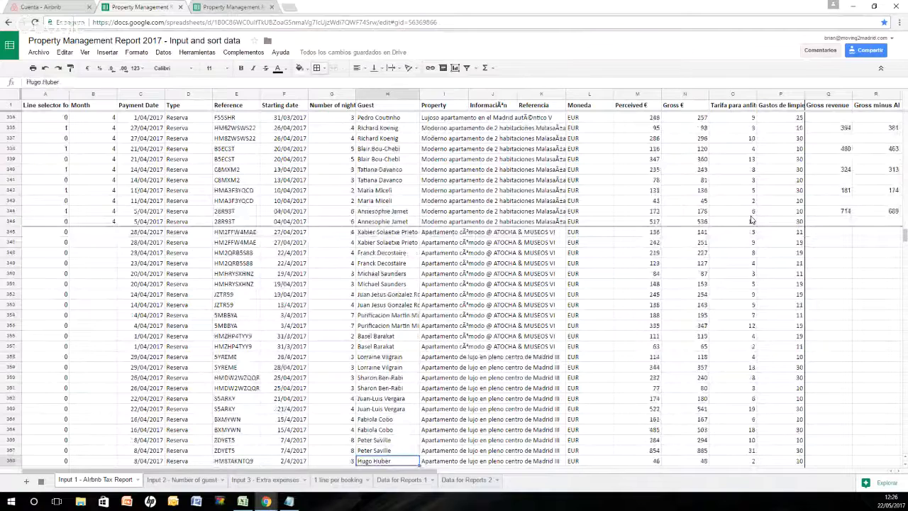
pyautogui.press('Down')
pyautogui.press('Down')
pyautogui.press('Down')
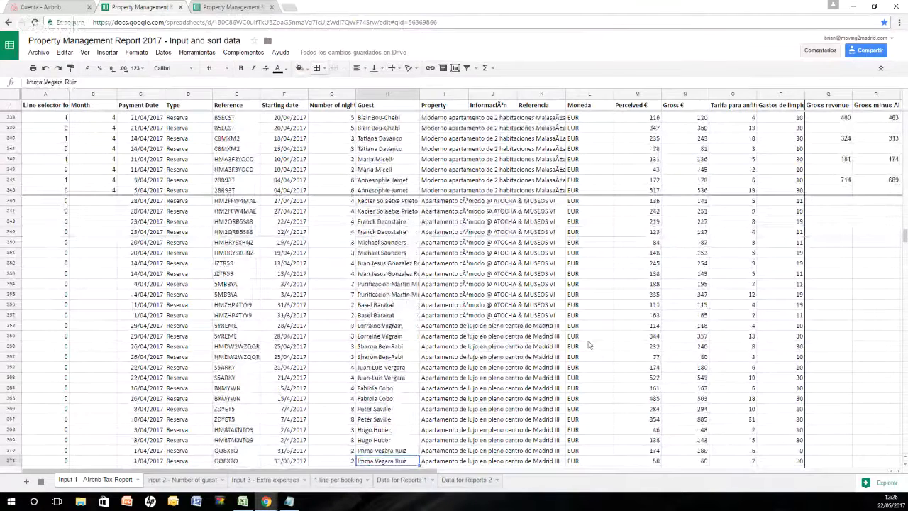
pyautogui.scroll(-4, 418, 341)
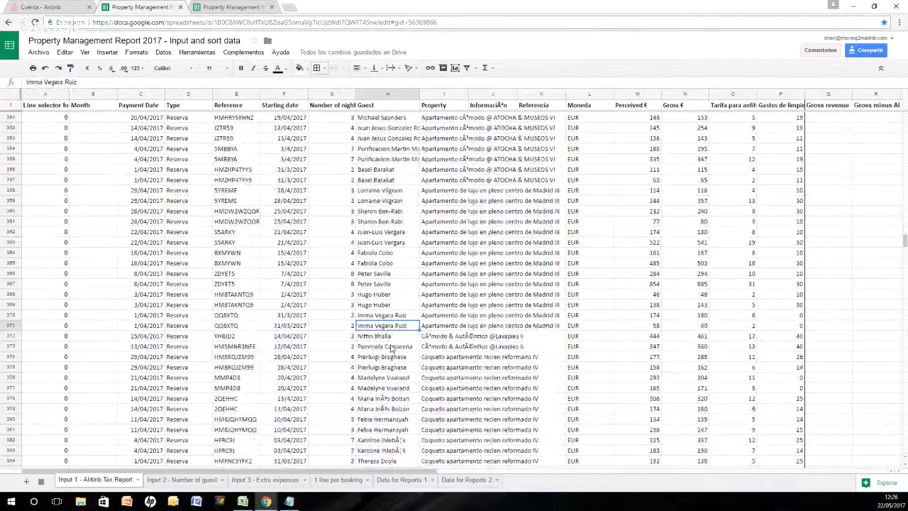
pyautogui.scroll(2, 390, 348)
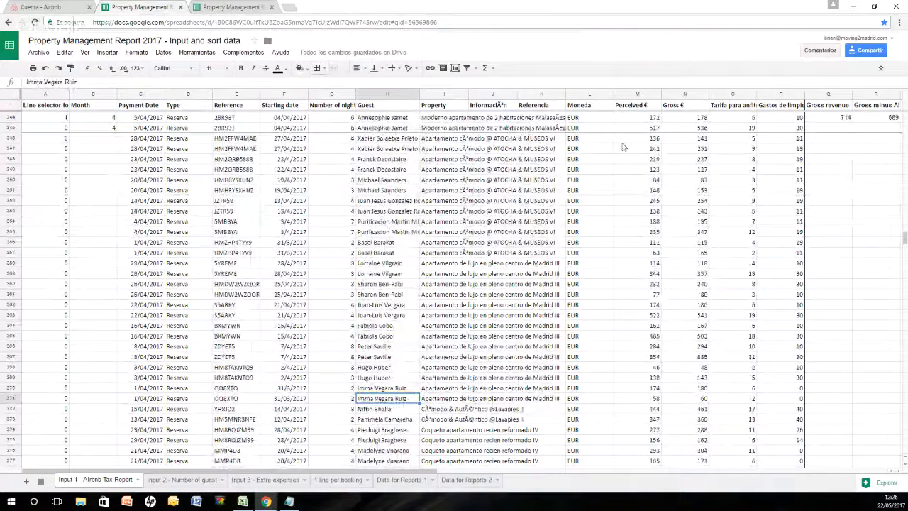
# Step: Compare the guest names and Reference codes of the first pasted bookings in rows 346 to 349
pyautogui.click(377, 147)
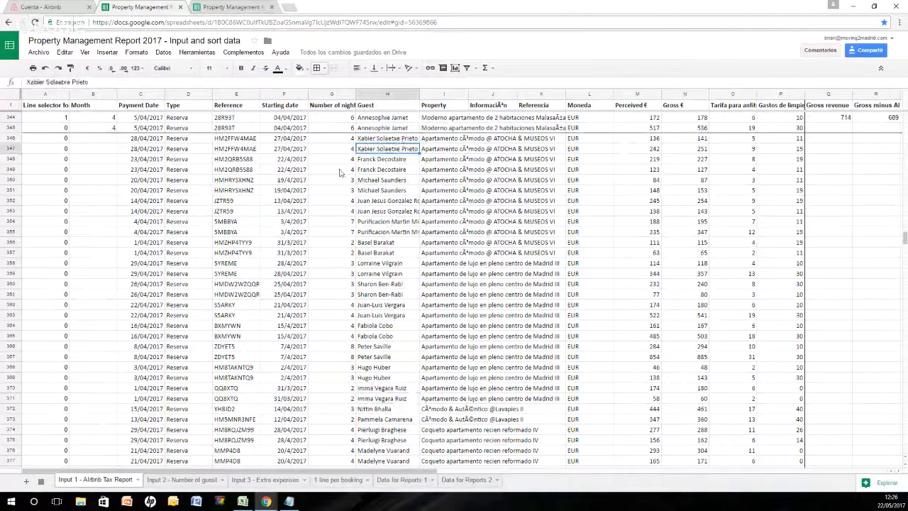
pyautogui.click(378, 170)
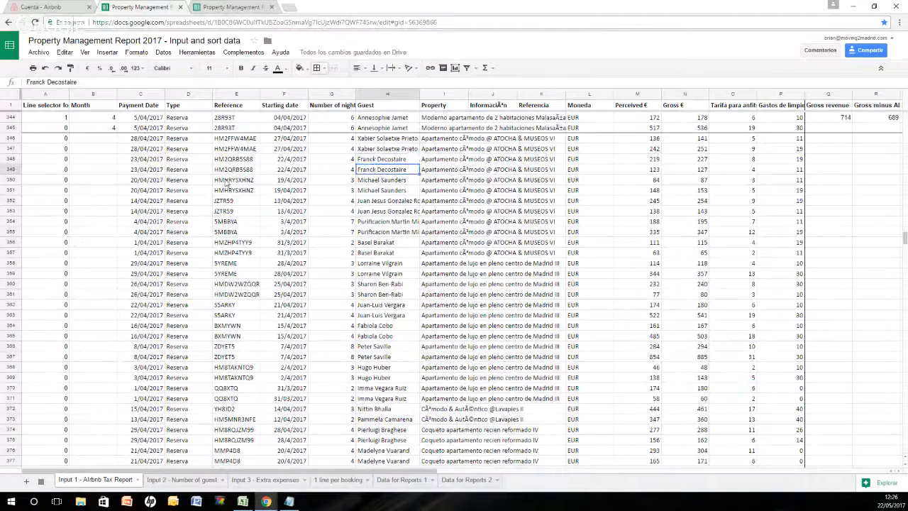
pyautogui.click(226, 141)
pyautogui.moveTo(225, 144); pyautogui.dragTo(227, 150)
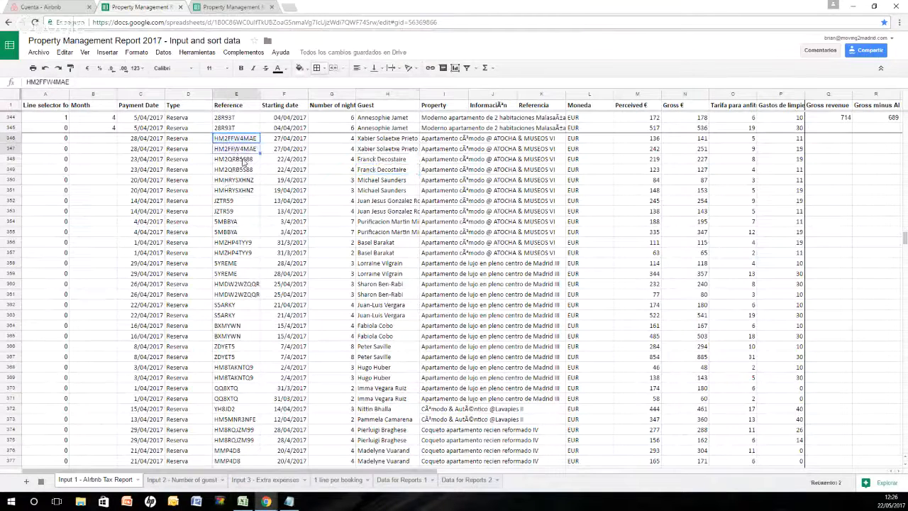
# Step: Check the Guest column from row 347 down to row 373 for bookings that have no second line
pyautogui.click(391, 149)
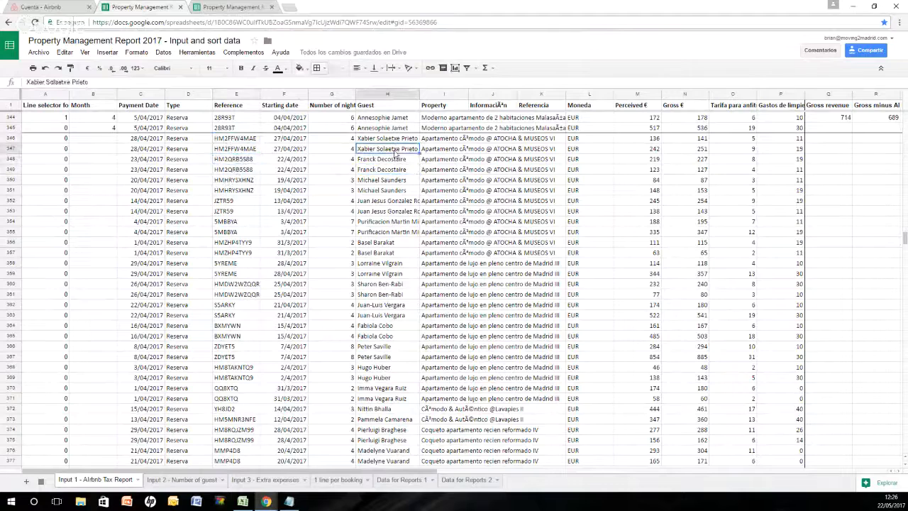
pyautogui.press('Down')
pyautogui.press('Down')
pyautogui.press('Down')
pyautogui.press('Down')
pyautogui.press('Down')
pyautogui.press('Down')
pyautogui.press('Down')
pyautogui.press('Down')
pyautogui.press('Down')
pyautogui.press('Down')
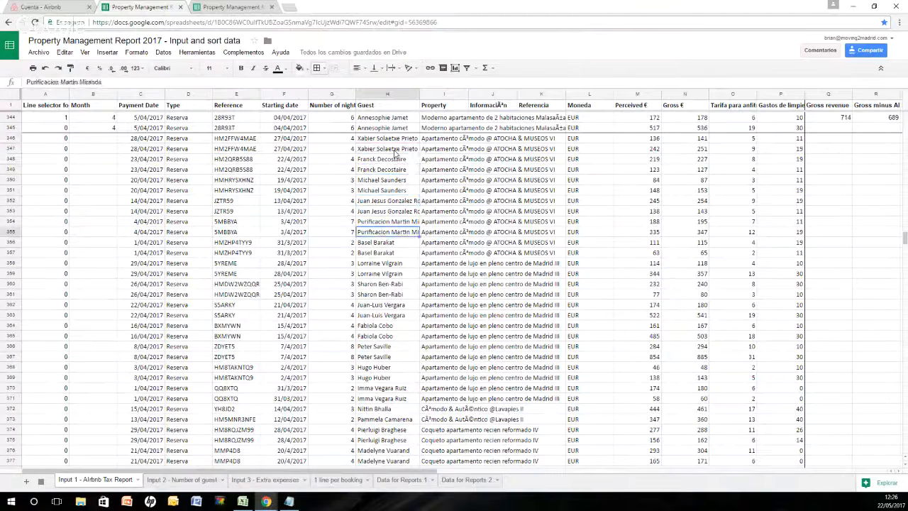
pyautogui.press('Down')
pyautogui.press('Down')
pyautogui.press('Down')
pyautogui.press('Down')
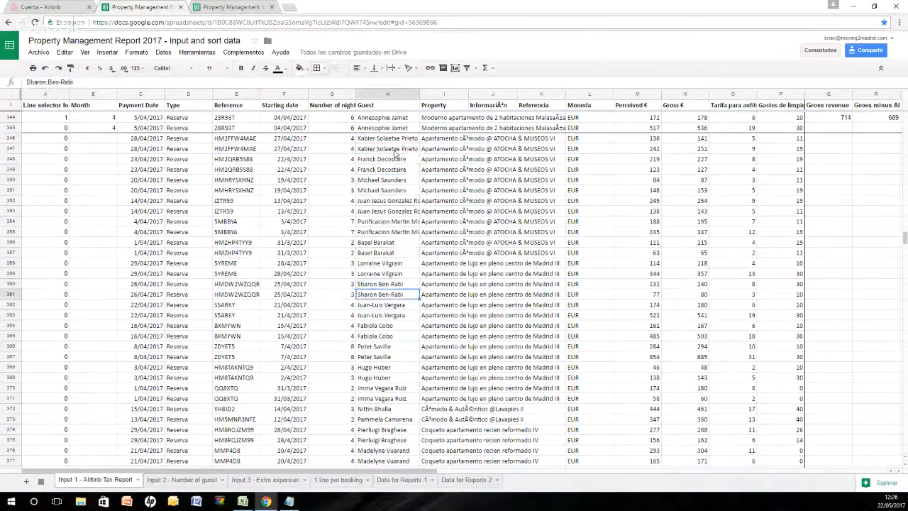
pyautogui.press('Down')
pyautogui.press('Down')
pyautogui.press('Down')
pyautogui.press('Down')
pyautogui.press('Down')
pyautogui.press('Down')
pyautogui.press('Down')
pyautogui.press('Down')
pyautogui.press('Down')
pyautogui.press('Down')
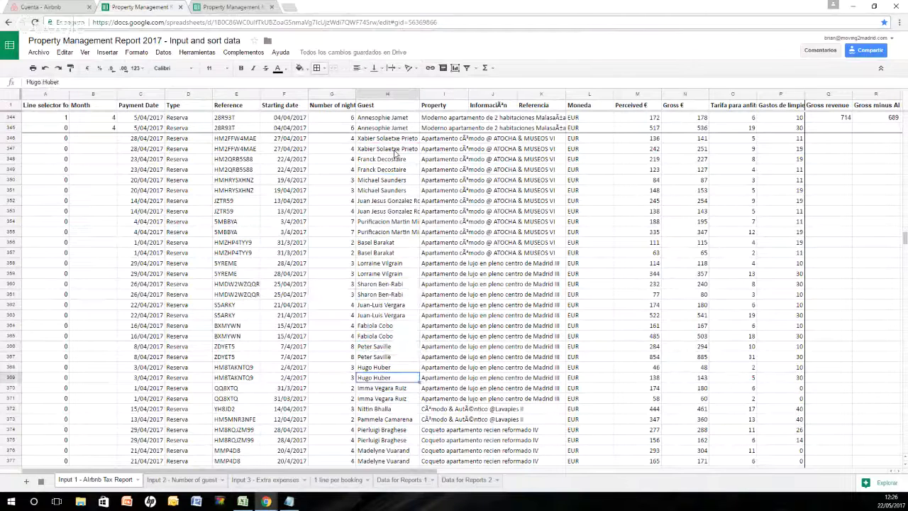
pyautogui.press('Down')
pyautogui.press('Down')
pyautogui.press('Down')
pyautogui.press('Up')
pyautogui.press('Up')
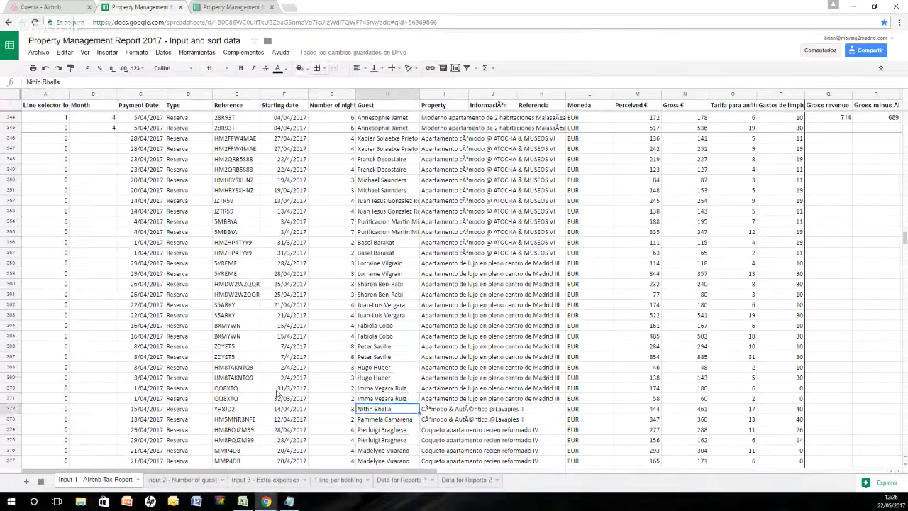
pyautogui.scroll(-2, 278, 394)
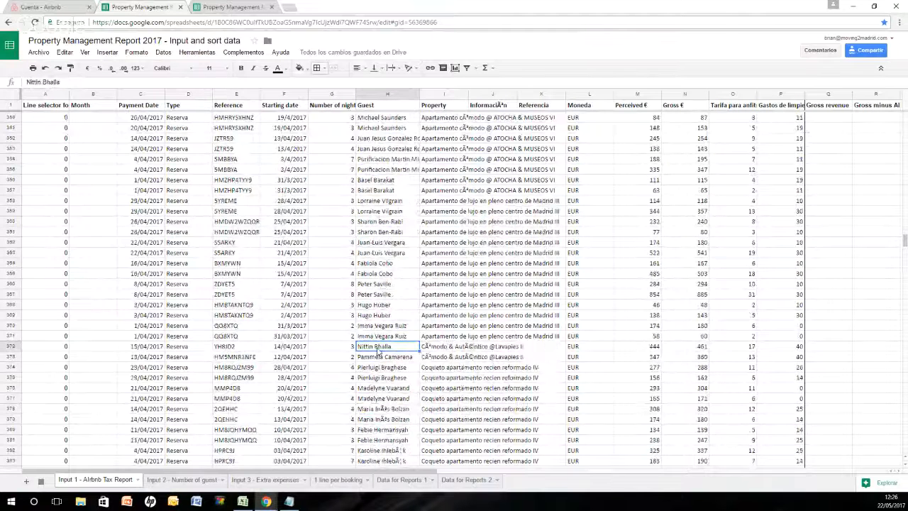
pyautogui.moveTo(380, 356); pyautogui.dragTo(384, 337)
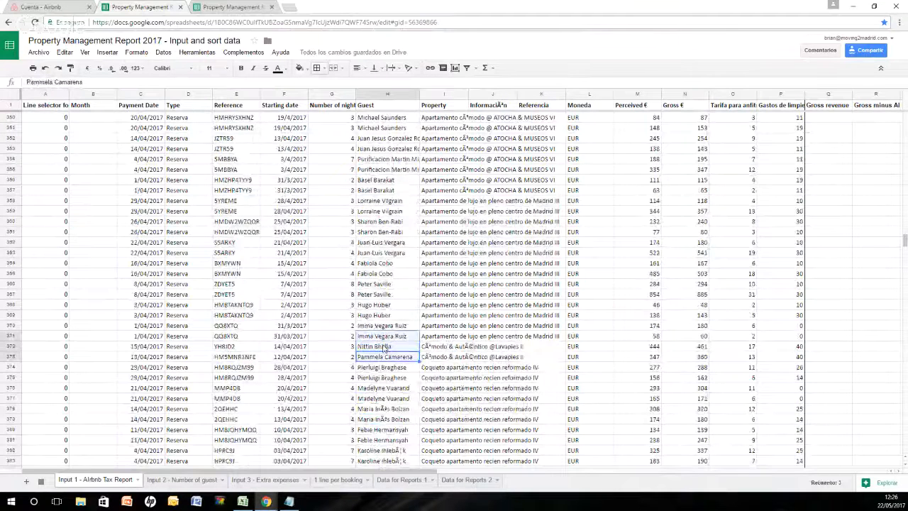
# Step: Highlight rows 372 and 373, the two bookings with only one line each, in yellow across the full row
pyautogui.click(382, 356)
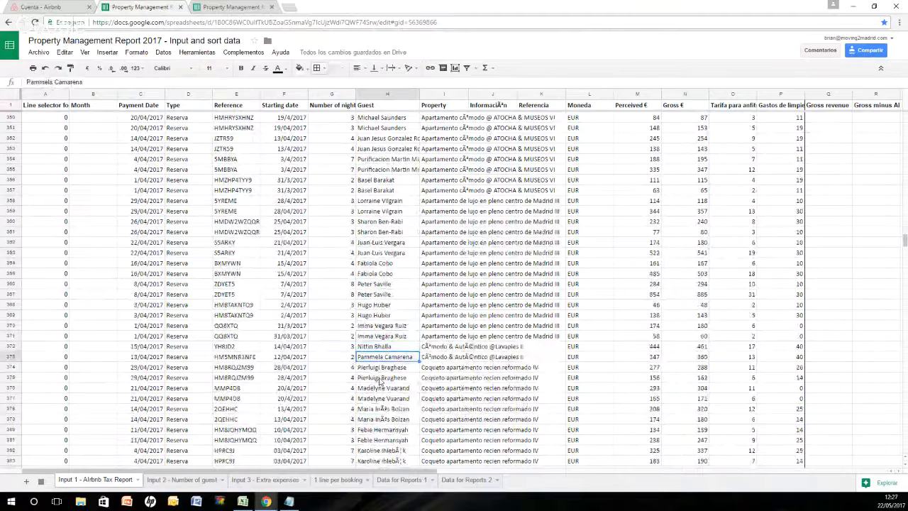
pyautogui.press('Up')
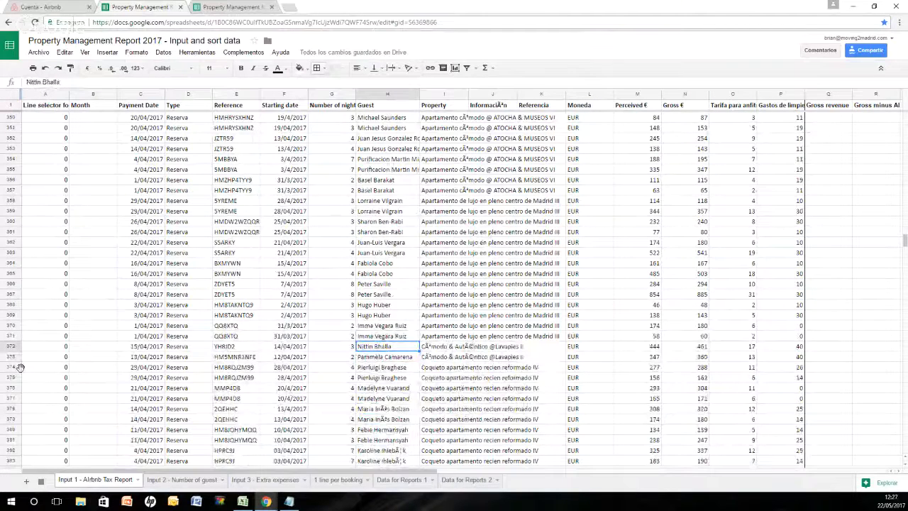
pyautogui.click(4, 347)
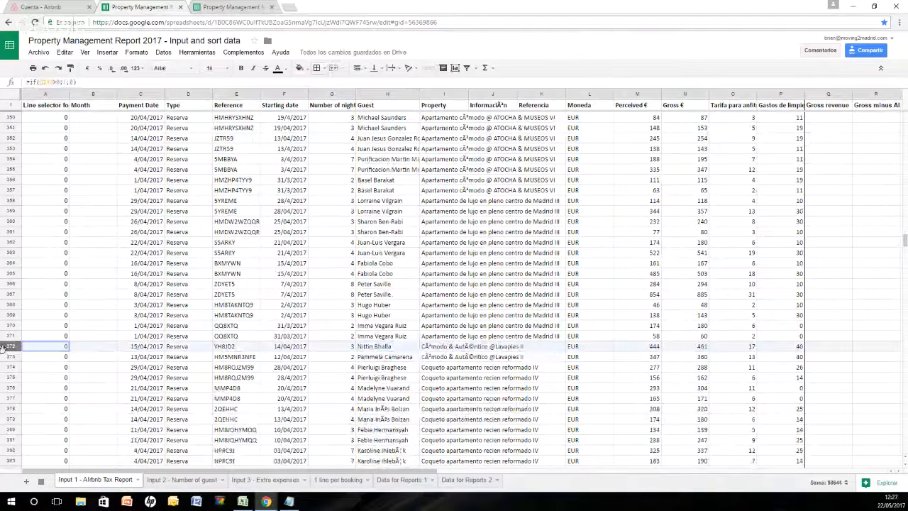
pyautogui.keyDown('shift'); pyautogui.click(3, 356); pyautogui.keyUp('shift')
pyautogui.click(300, 67)
pyautogui.click(330, 109)
pyautogui.click(383, 346)
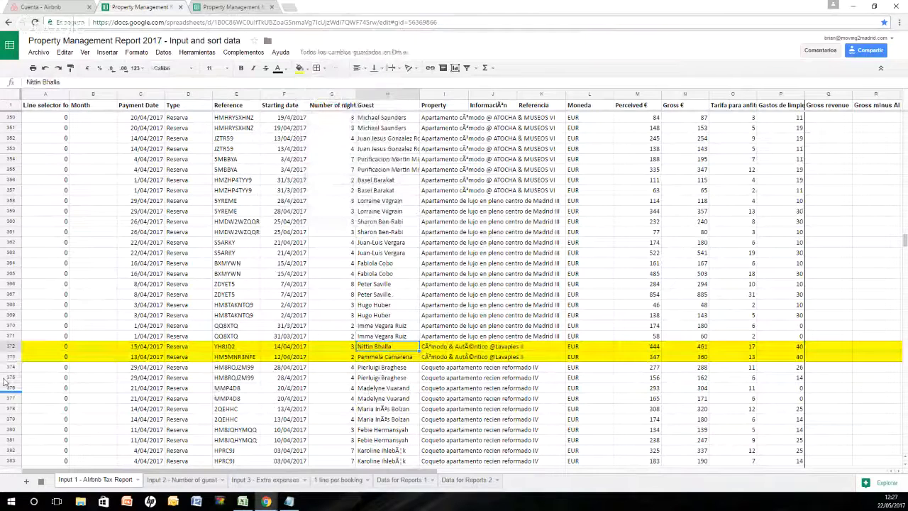
# Step: Check the Guest column from row 374 down to row 443 for bookings that have no second line
pyautogui.scroll(-2, 825, 321)
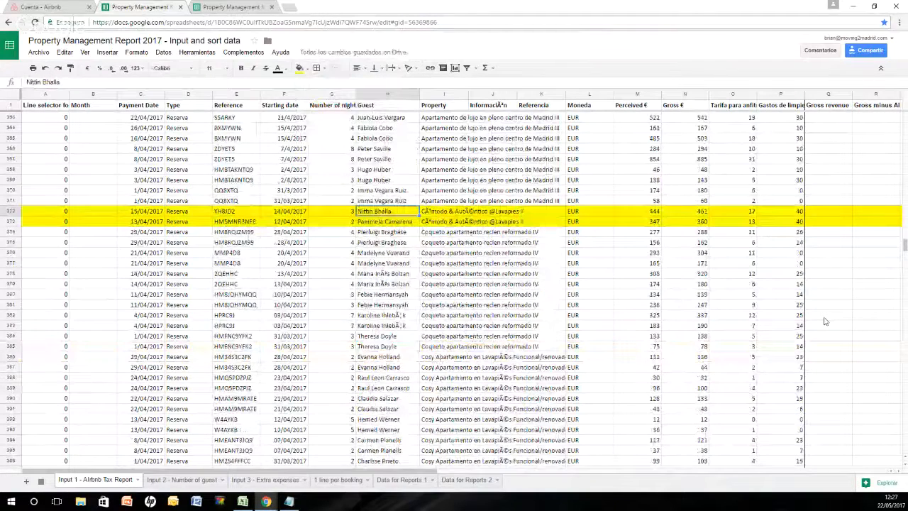
pyautogui.scroll(2, 375, 298)
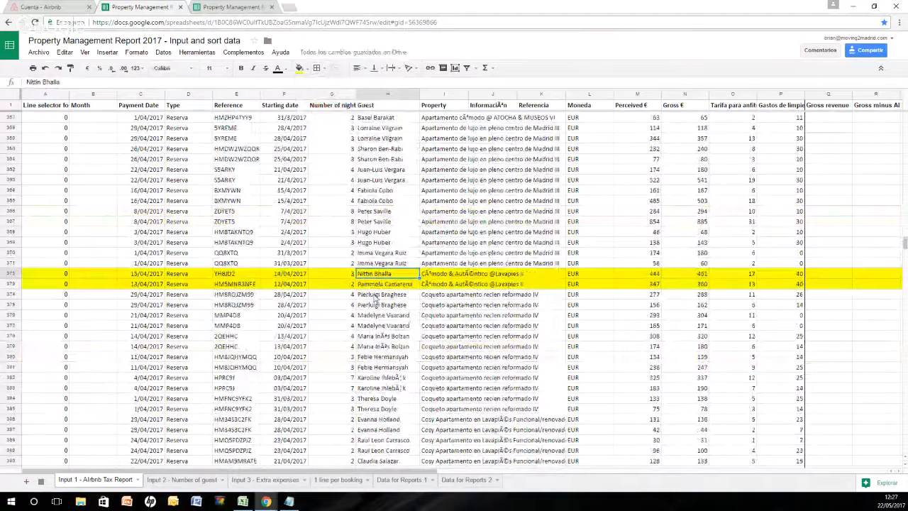
pyautogui.scroll(-2, 374, 298)
pyautogui.click(392, 177)
pyautogui.click(390, 284)
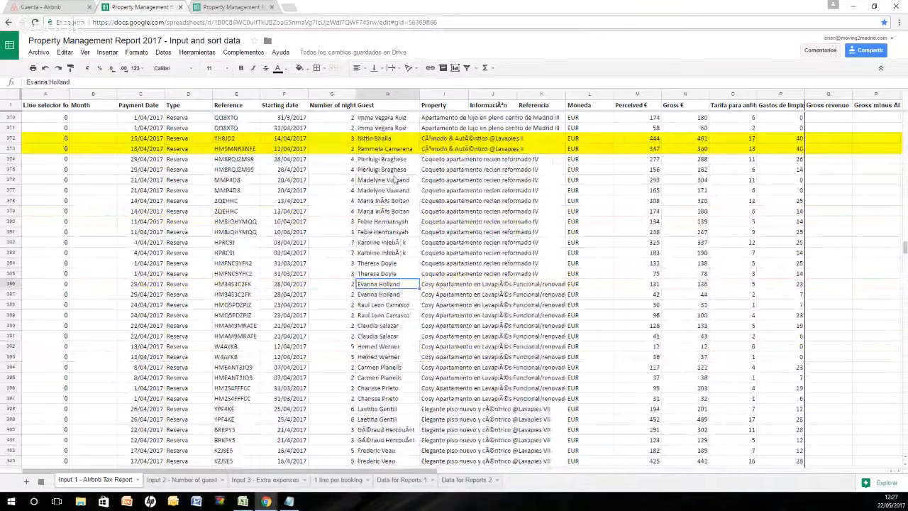
pyautogui.press('Down')
pyautogui.press('Down')
pyautogui.press('Down')
pyautogui.press('Down')
pyautogui.press('Down')
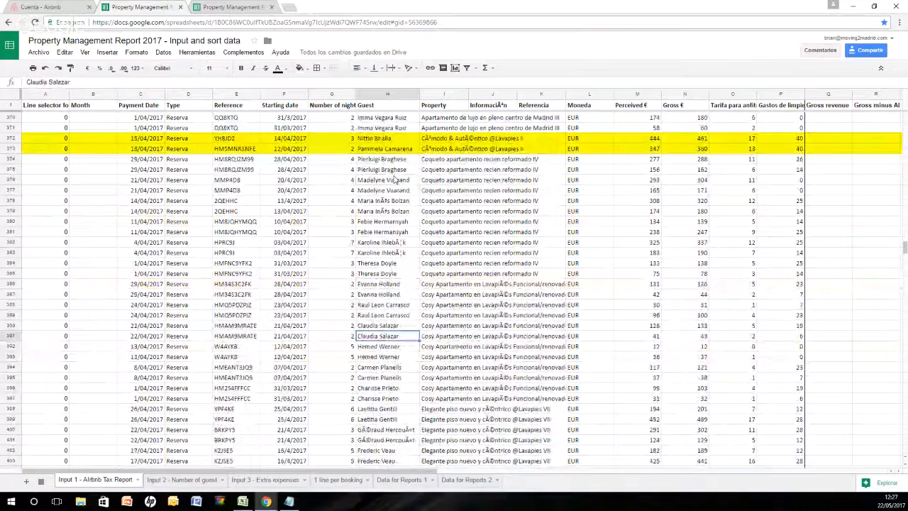
pyautogui.press('Down')
pyautogui.press('Down')
pyautogui.press('Down')
pyautogui.press('Down')
pyautogui.press('Down')
pyautogui.press('Down')
pyautogui.press('Down')
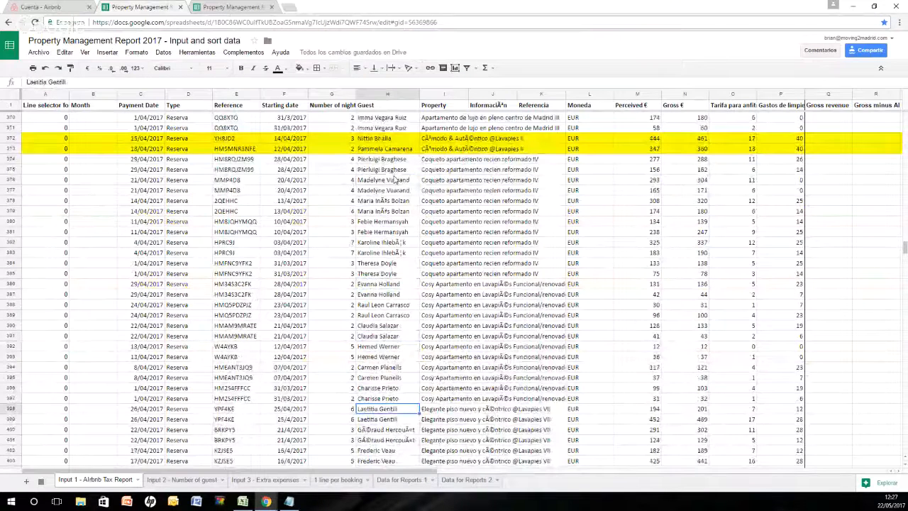
pyautogui.press('Down')
pyautogui.press('Down')
pyautogui.press('Down')
pyautogui.press('Down')
pyautogui.press('Down')
pyautogui.press('Down')
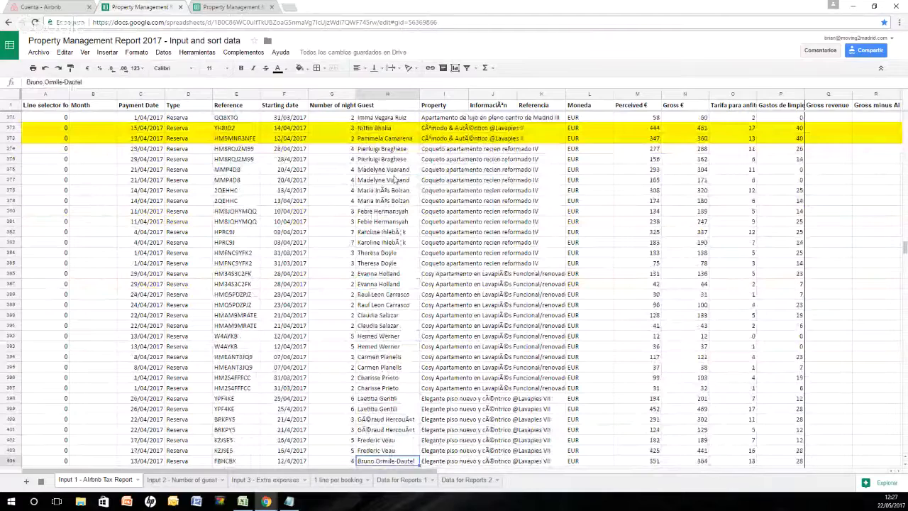
pyautogui.press('Down')
pyautogui.press('Down')
pyautogui.press('Down')
pyautogui.press('Down')
pyautogui.press('Down')
pyautogui.press('Down')
pyautogui.press('Down')
pyautogui.press('Down')
pyautogui.press('Down')
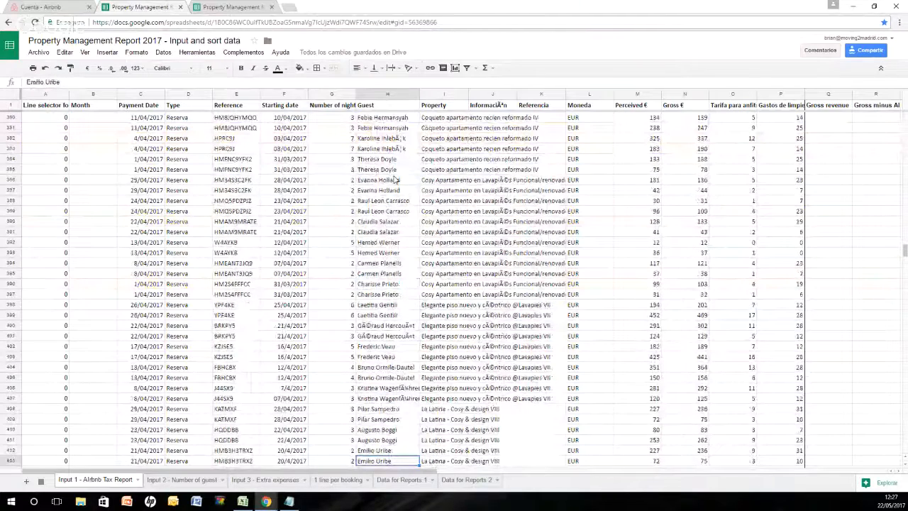
pyautogui.press('Down')
pyautogui.press('Down')
pyautogui.press('Down')
pyautogui.press('Down')
pyautogui.press('Down')
pyautogui.press('Down')
pyautogui.press('Down')
pyautogui.press('Down')
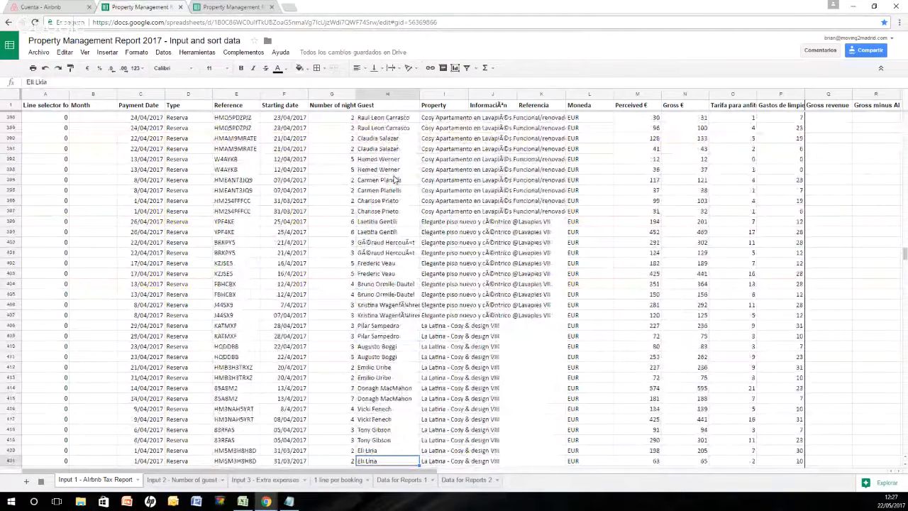
pyautogui.press('Down')
pyautogui.press('Down')
pyautogui.press('Down')
pyautogui.press('Down')
pyautogui.press('Down')
pyautogui.press('Down')
pyautogui.press('Down')
pyautogui.press('Down')
pyautogui.press('Down')
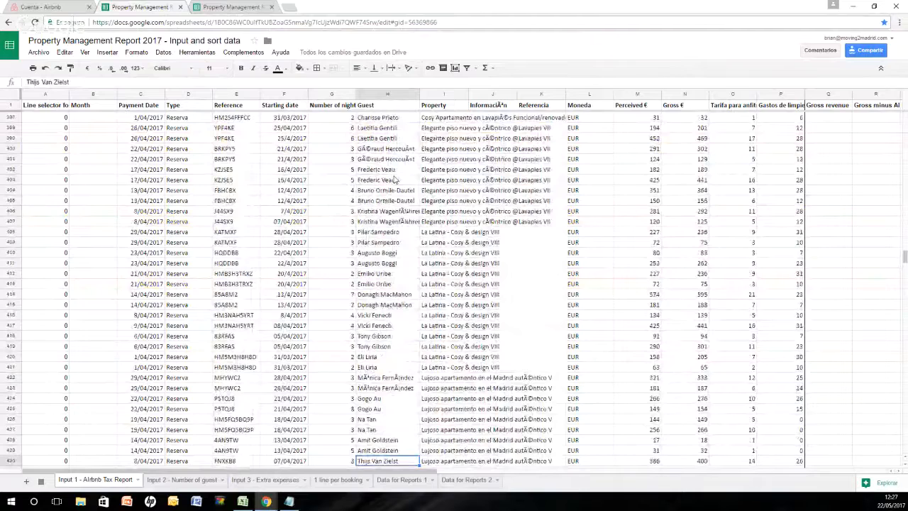
pyautogui.press('Down')
pyautogui.press('Down')
pyautogui.press('Down')
pyautogui.press('Down')
pyautogui.press('Down')
pyautogui.press('Down')
pyautogui.press('Down')
pyautogui.press('Down')
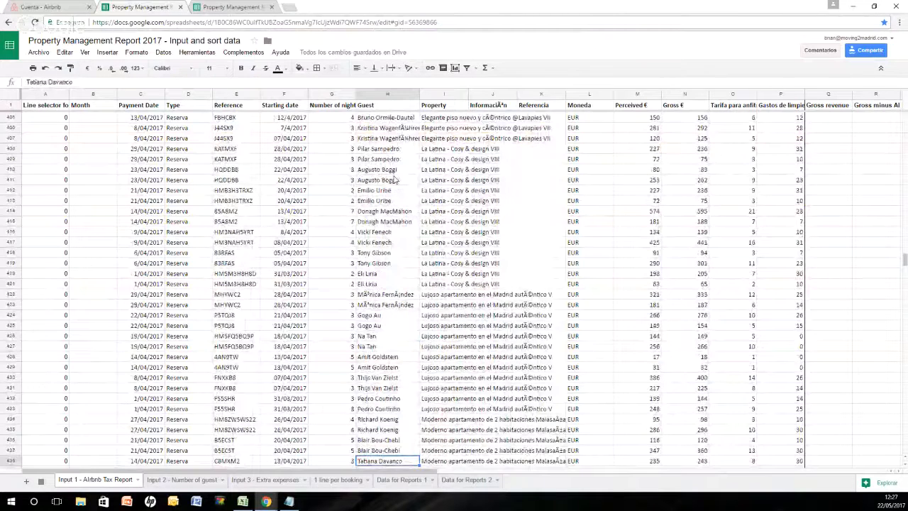
pyautogui.press('Down')
pyautogui.press('Down')
pyautogui.press('Down')
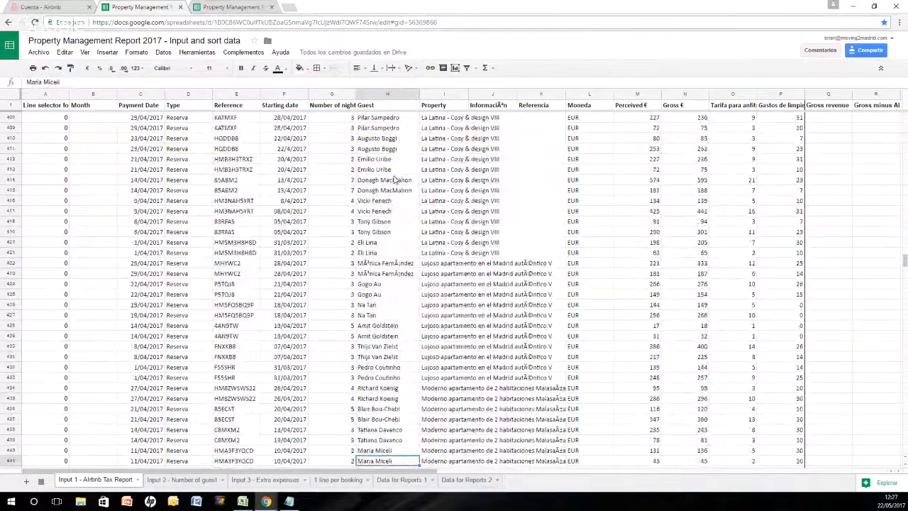
pyautogui.press('Down')
pyautogui.press('Down')
pyautogui.press('Down')
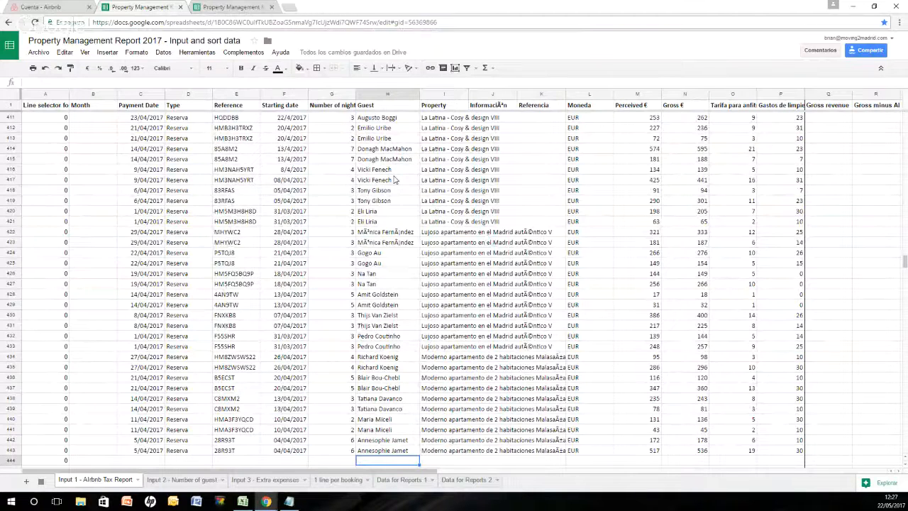
# Step: Return to the yellow-highlighted bookings and select row 372 from the Line selector column through the Guest column
pyautogui.scroll(5, 389, 156)
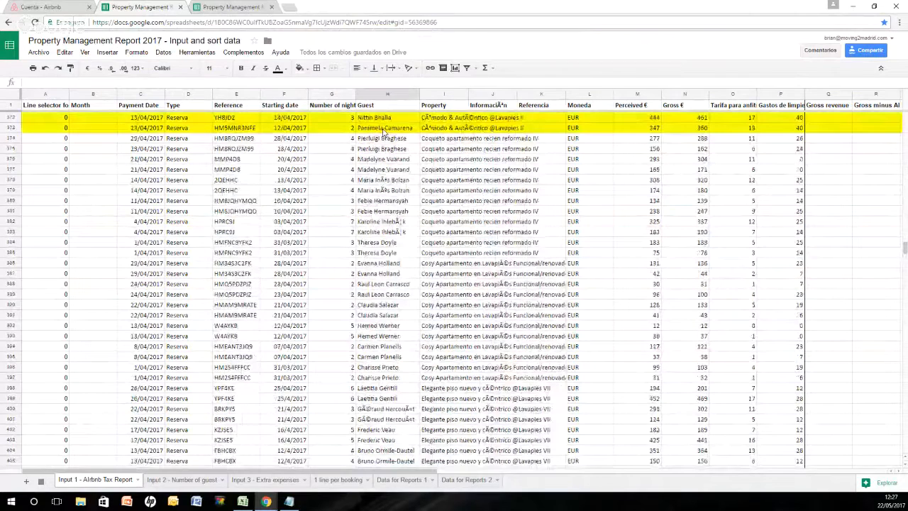
pyautogui.click(384, 131)
pyautogui.scroll(2, 49, 259)
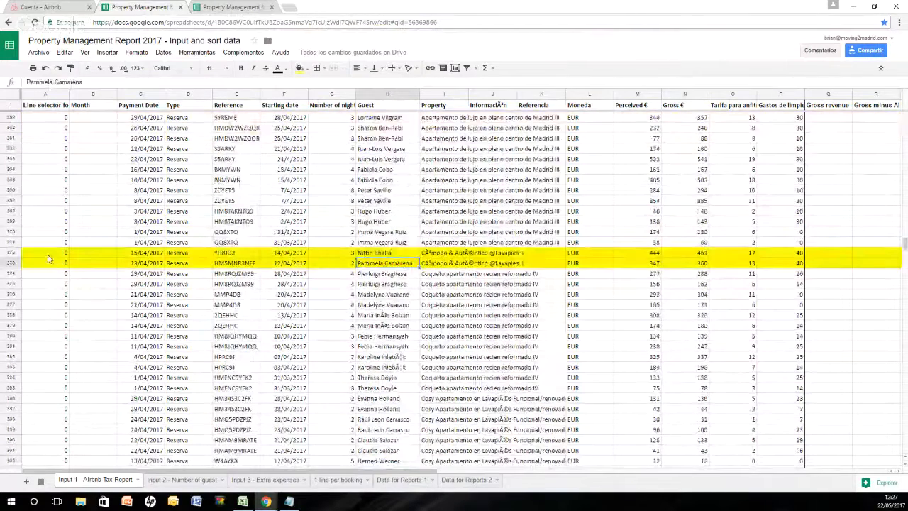
pyautogui.press('Up')
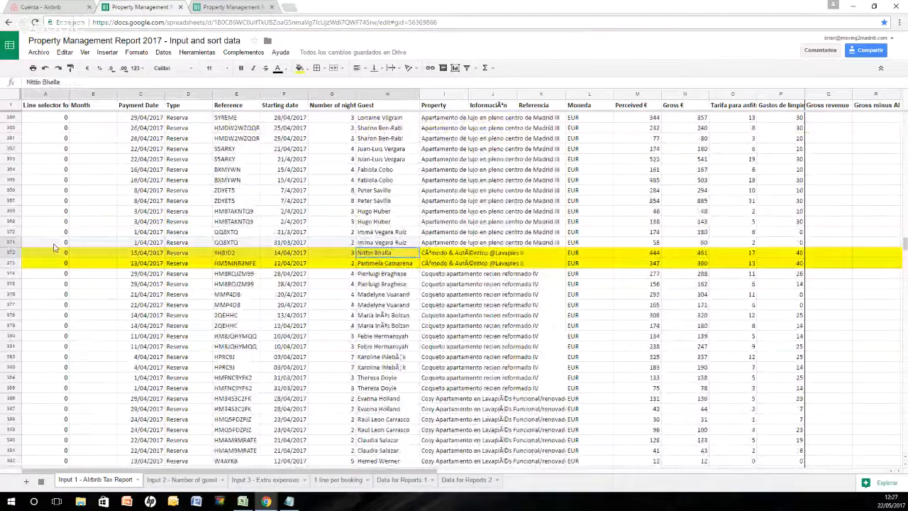
pyautogui.moveTo(54, 250); pyautogui.dragTo(386, 254)
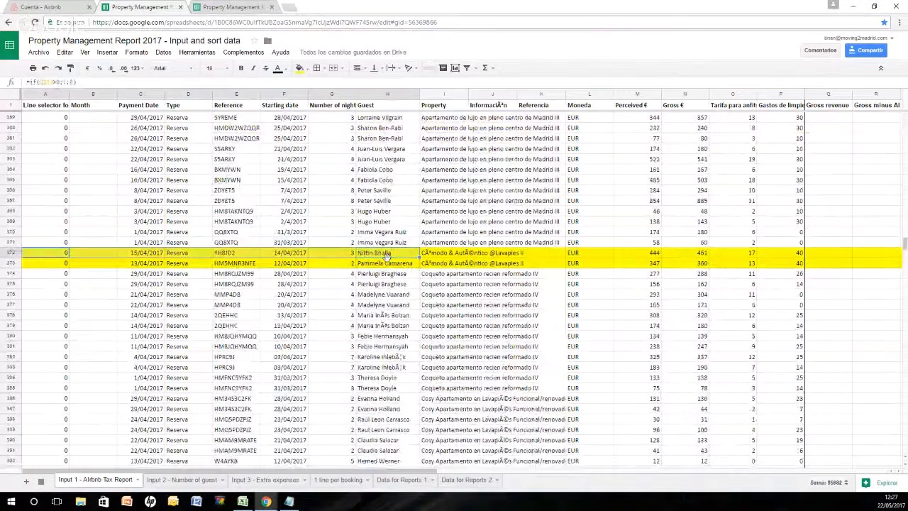